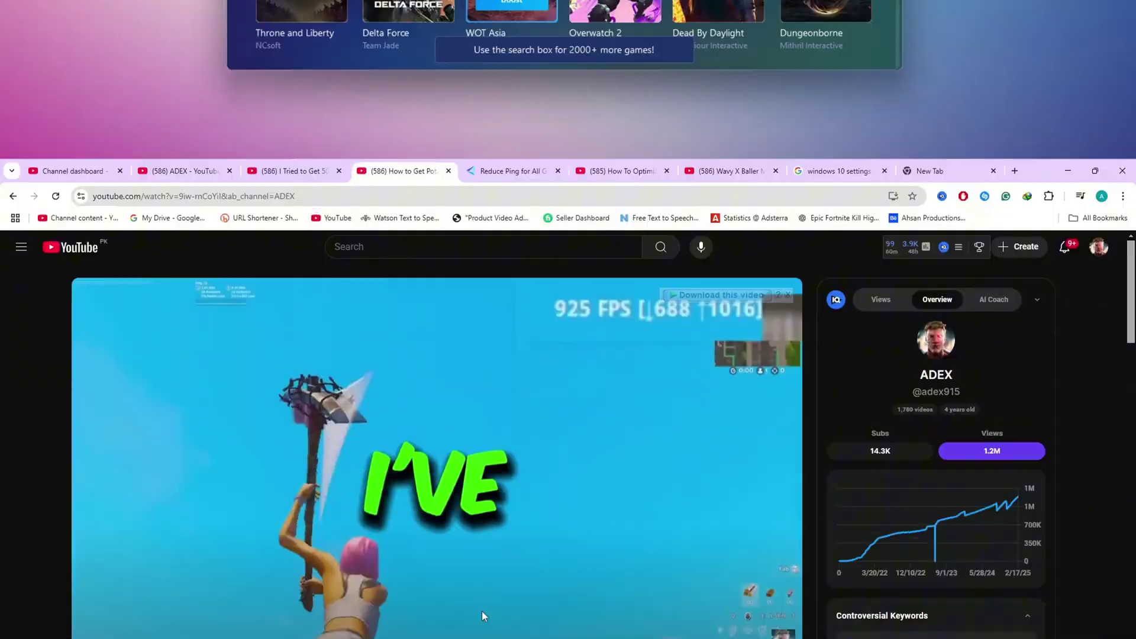
Open Performance Options from a Start search for 'adju', centre it, and choose 'Adjust for best performance'.
scroll(482, 452, "down", 5)
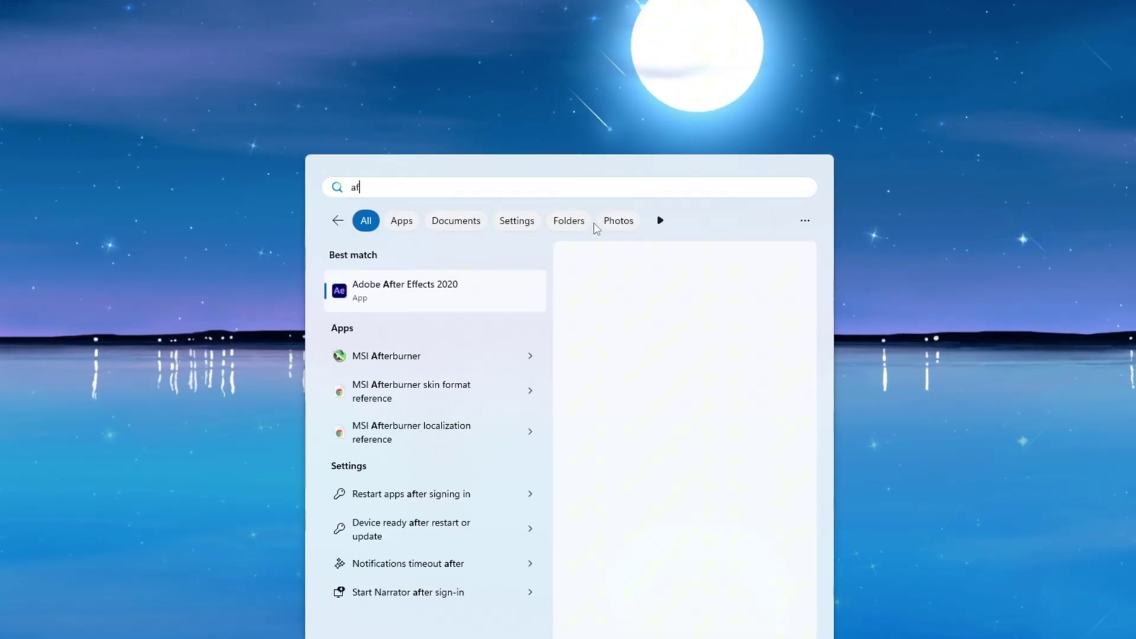
type("dju")
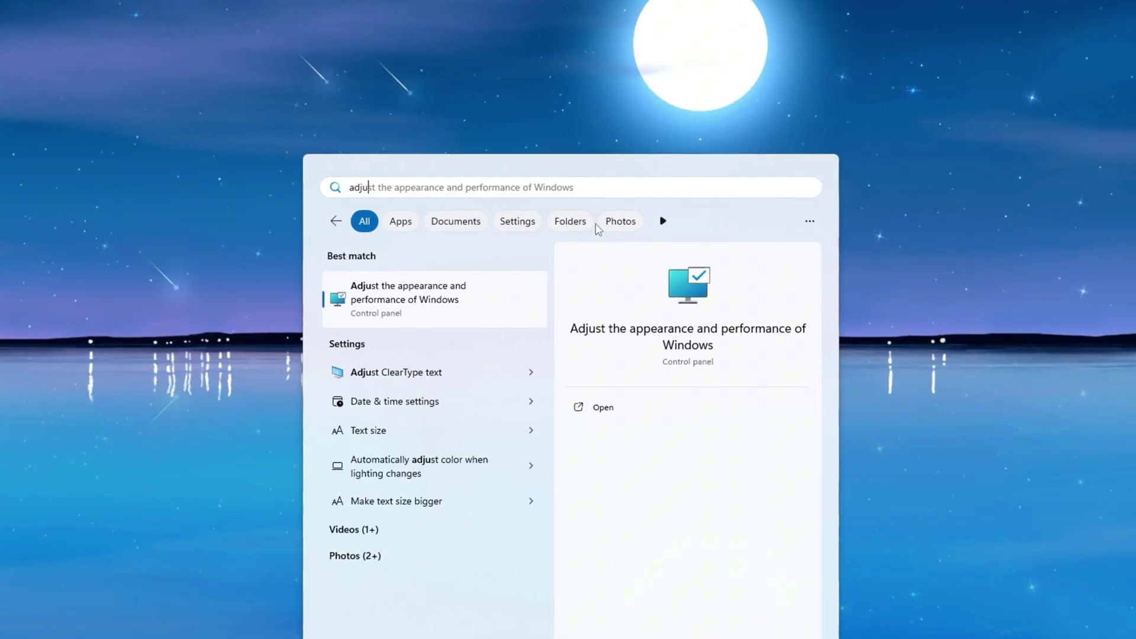
left_click(481, 321)
left_click_drag(132, 72, 515, 86)
left_click(459, 192)
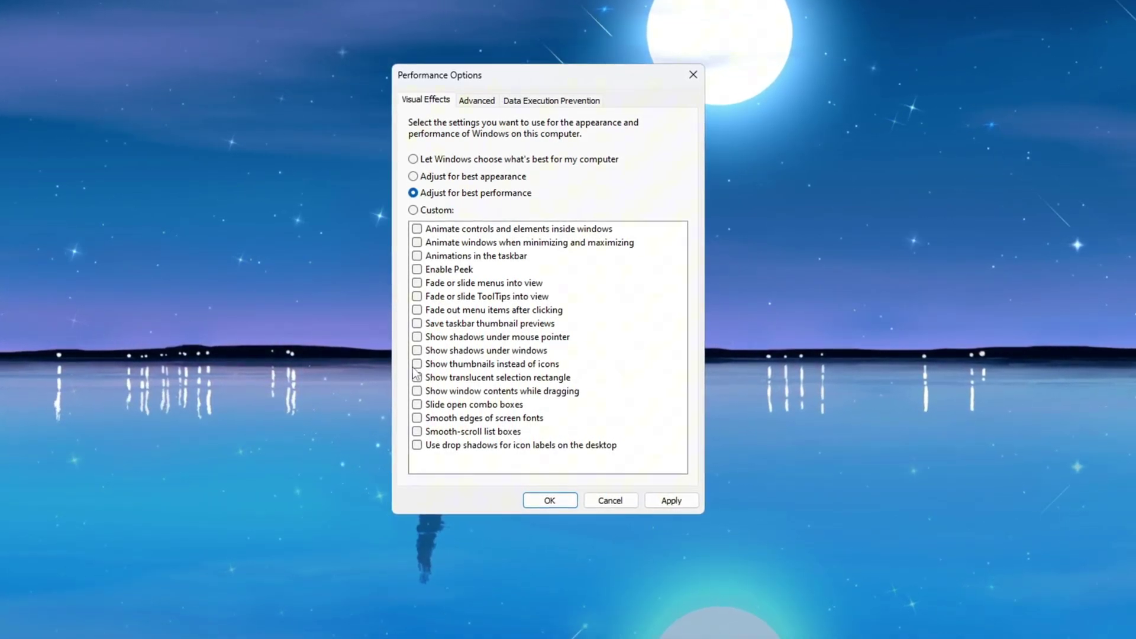
Re-enable 'Smooth edges of screen fonts' and 'Show thumbnails instead of icons', then view the Advanced settings.
left_click(416, 422)
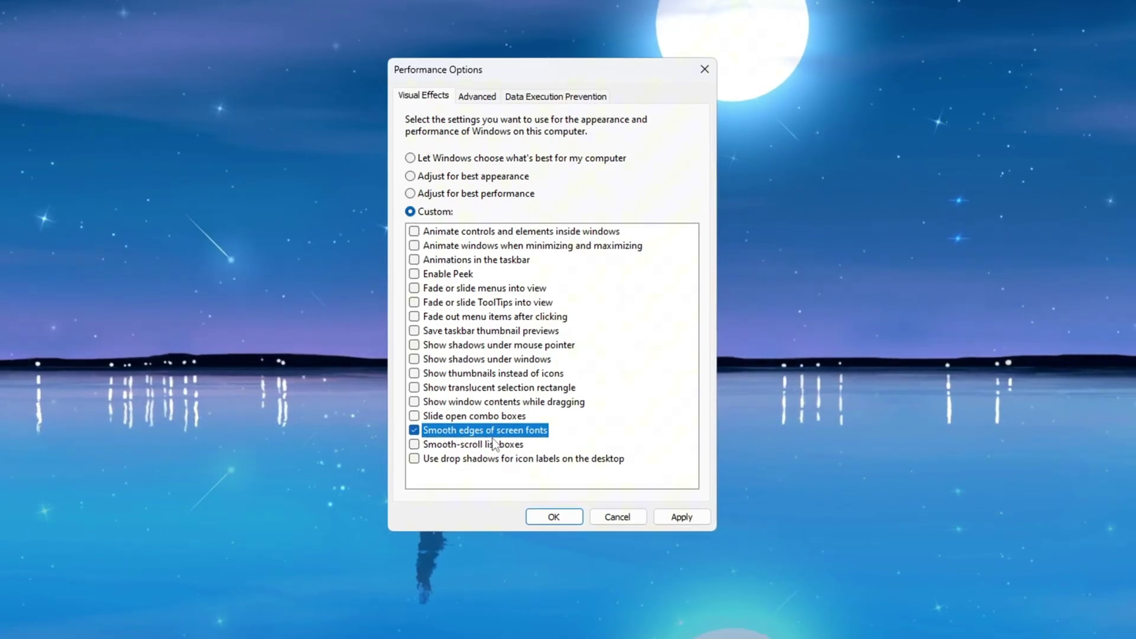
left_click(438, 373)
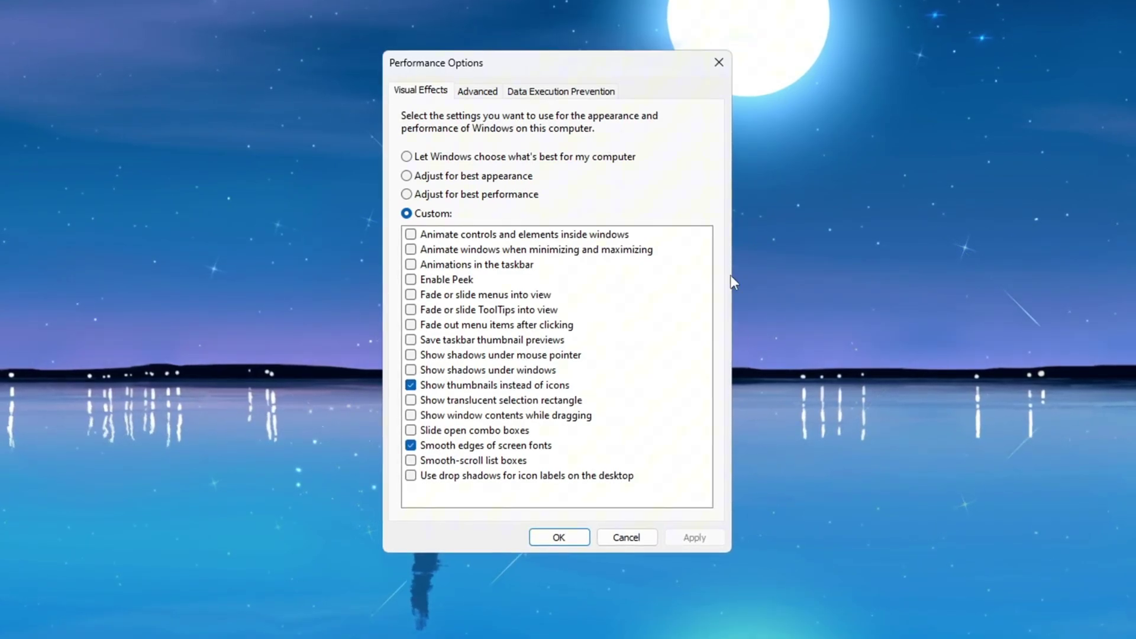
left_click(482, 95)
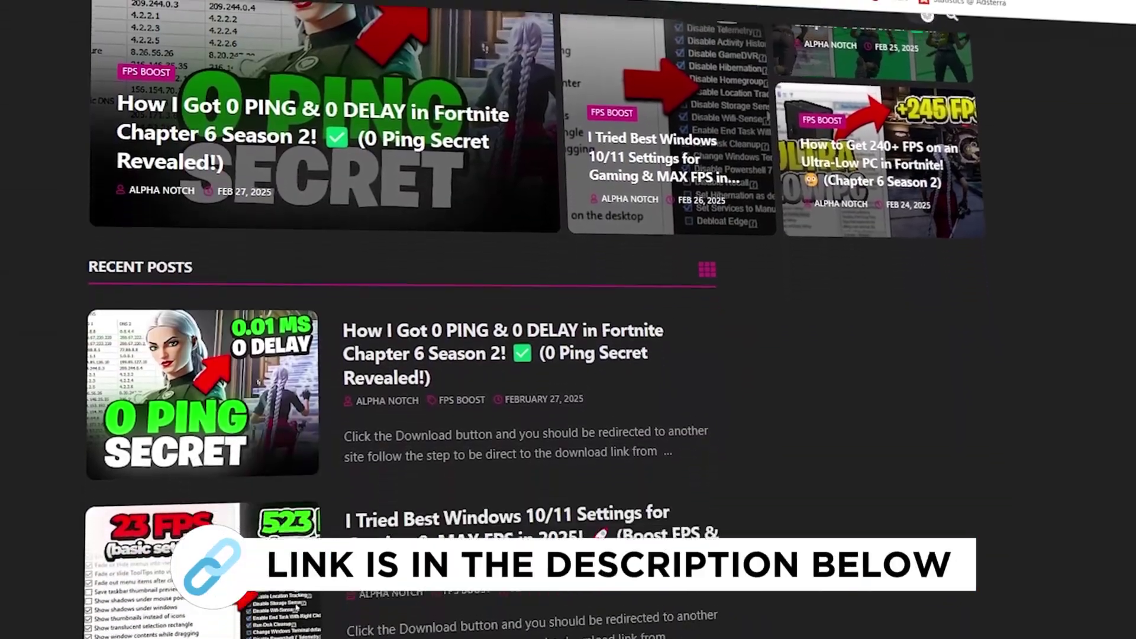
scroll(402, 319, "down", 10)
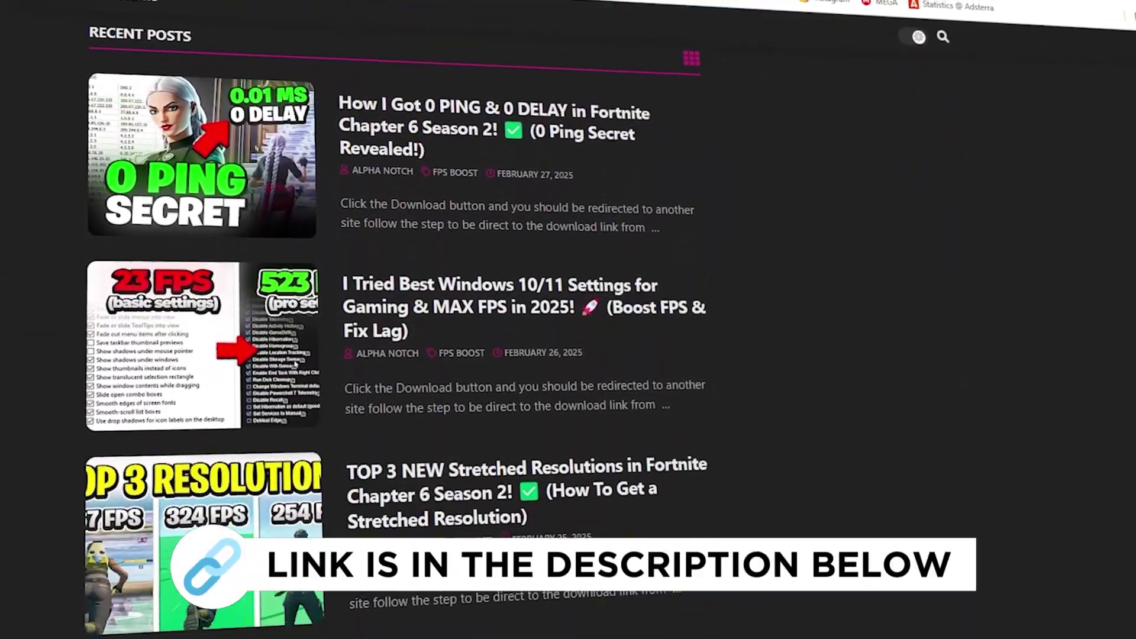
scroll(402, 320, "down", 10)
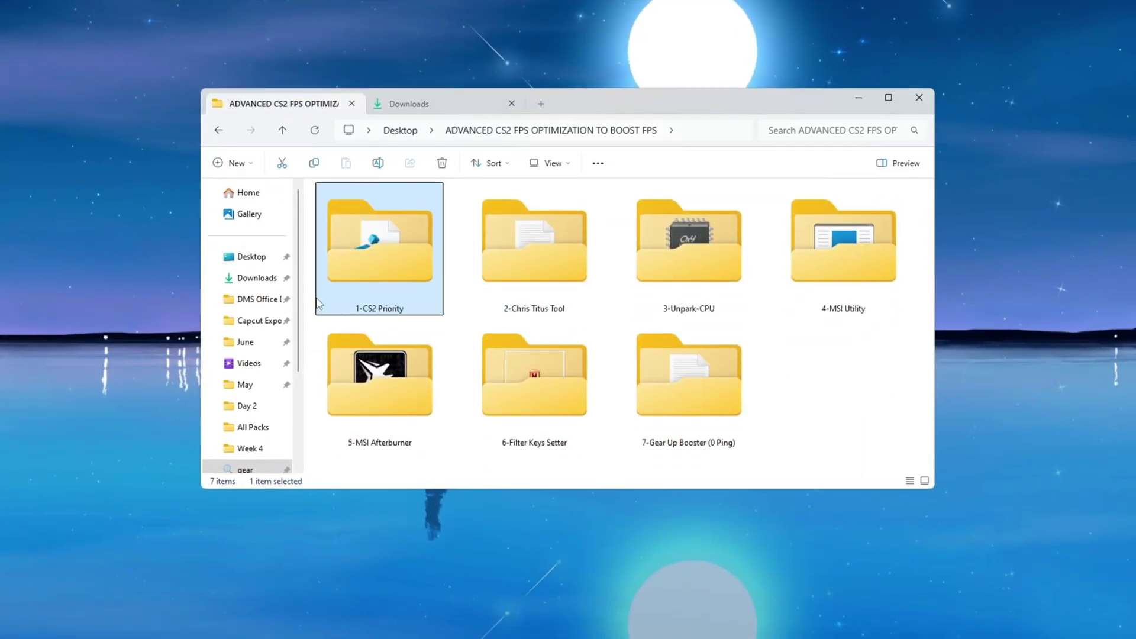
double_click(375, 244)
left_click_drag(384, 343, 515, 213)
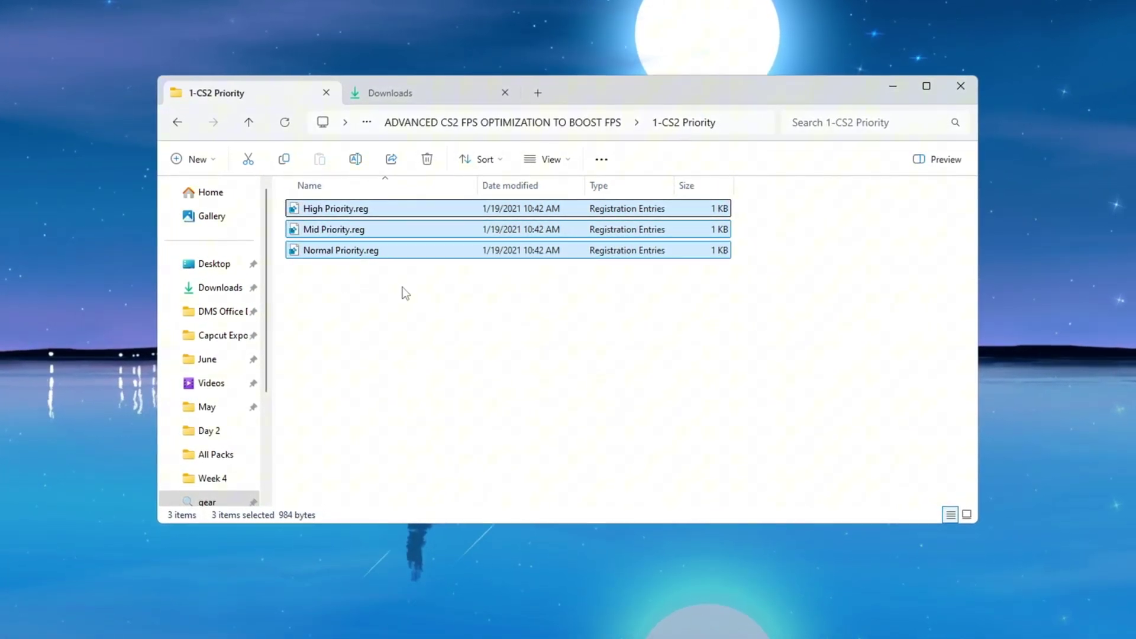
left_click(304, 251)
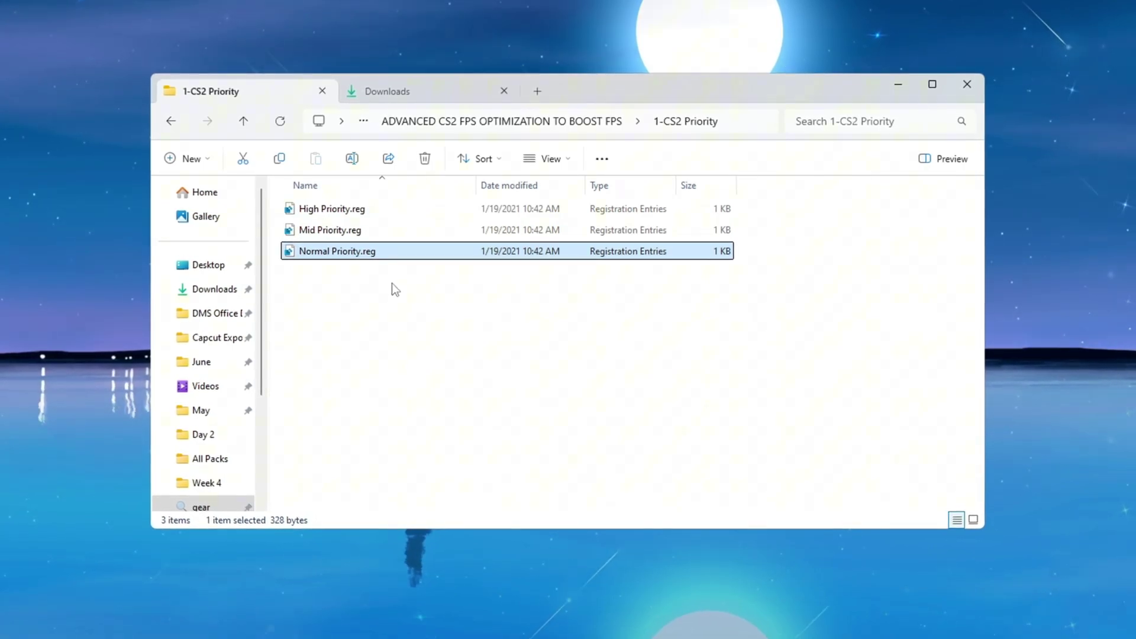
left_click(283, 230)
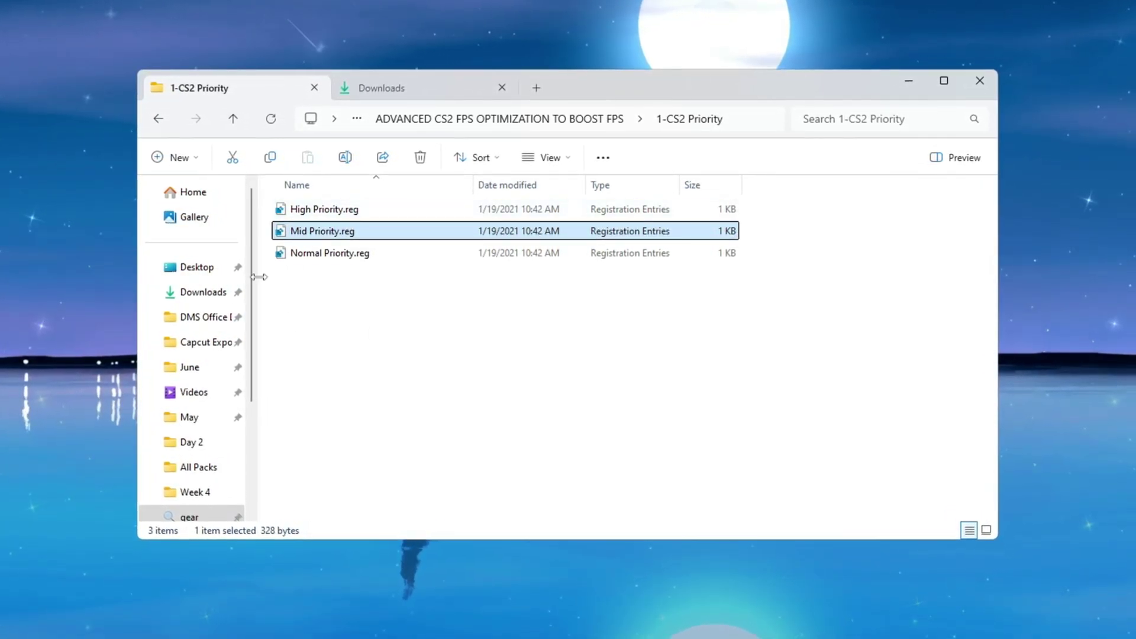
left_click(328, 211)
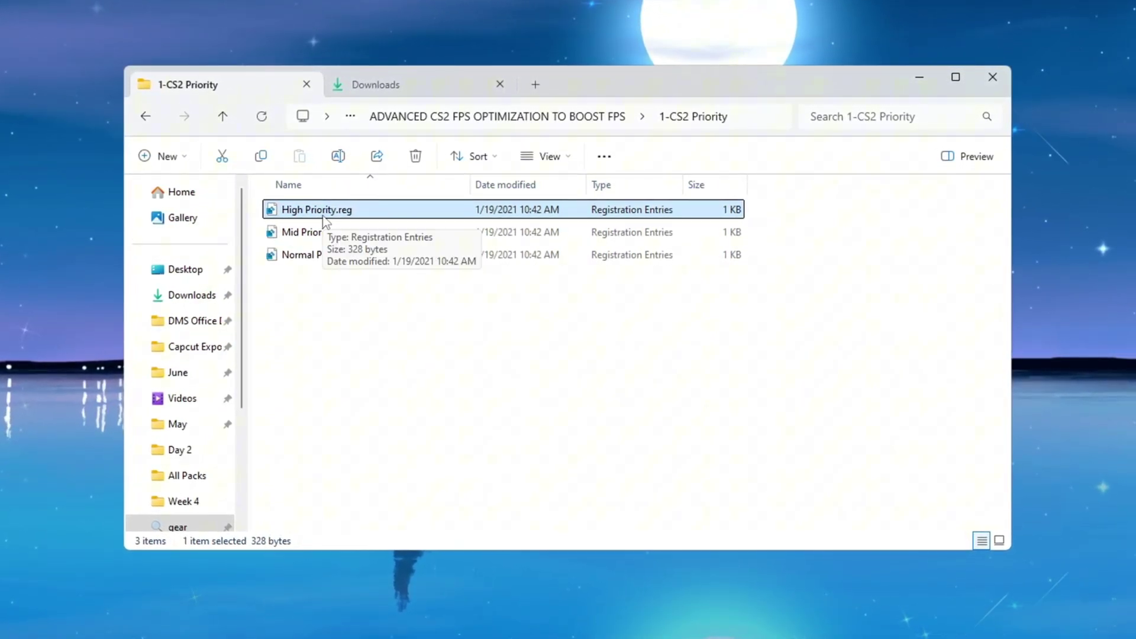
left_click_drag(314, 320, 441, 206)
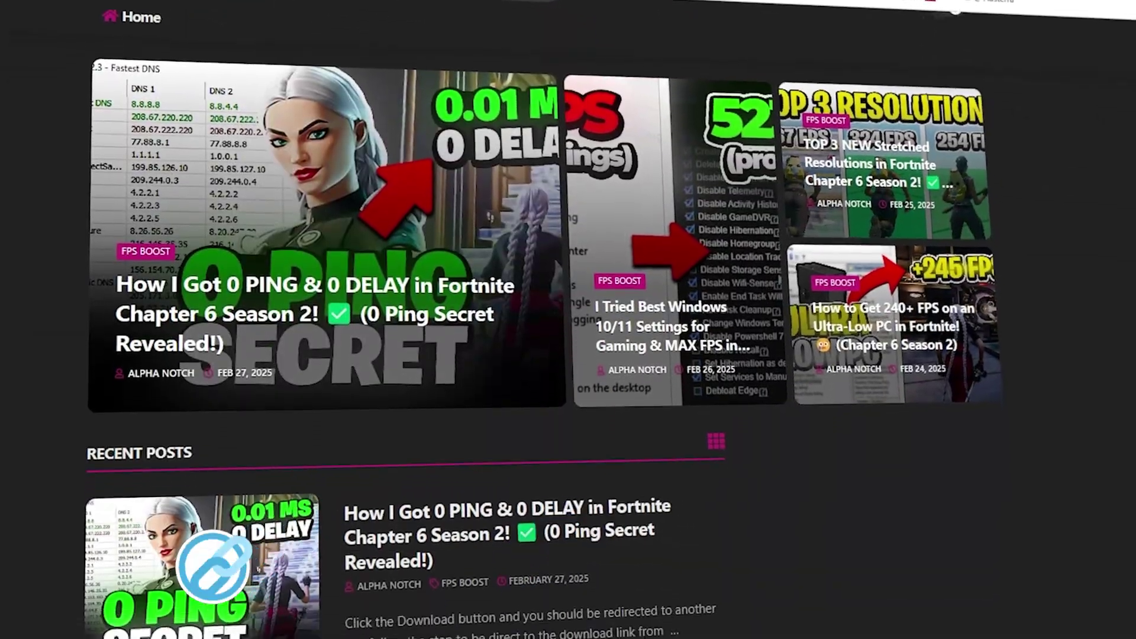
scroll(568, 320, "down", 8)
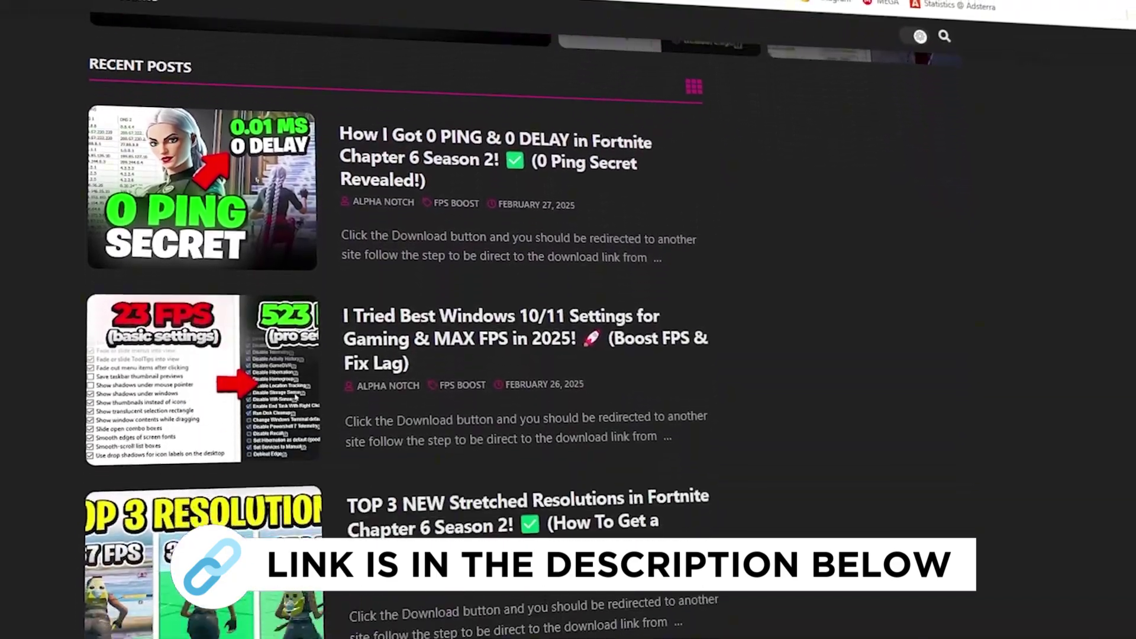
scroll(568, 320, "down", 10)
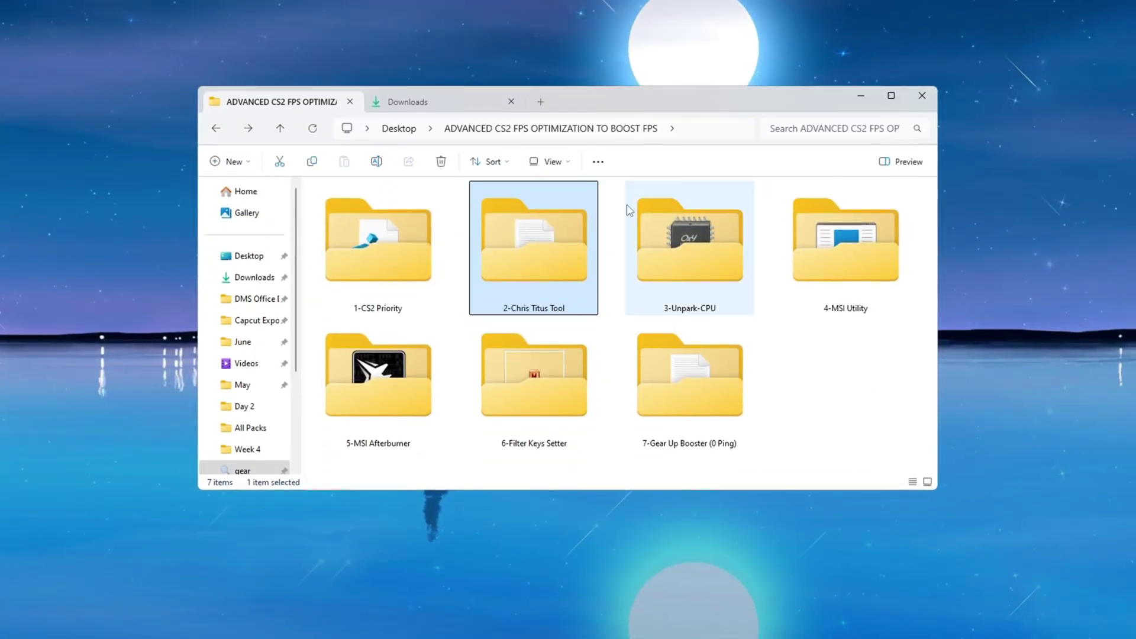
double_click(538, 253)
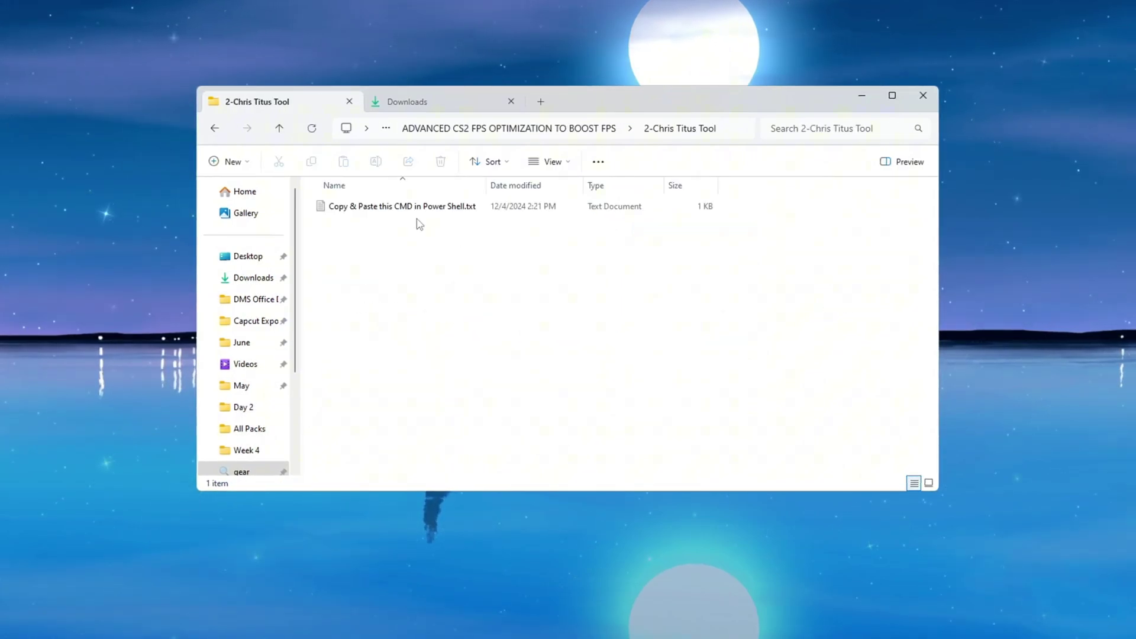
left_click(368, 208)
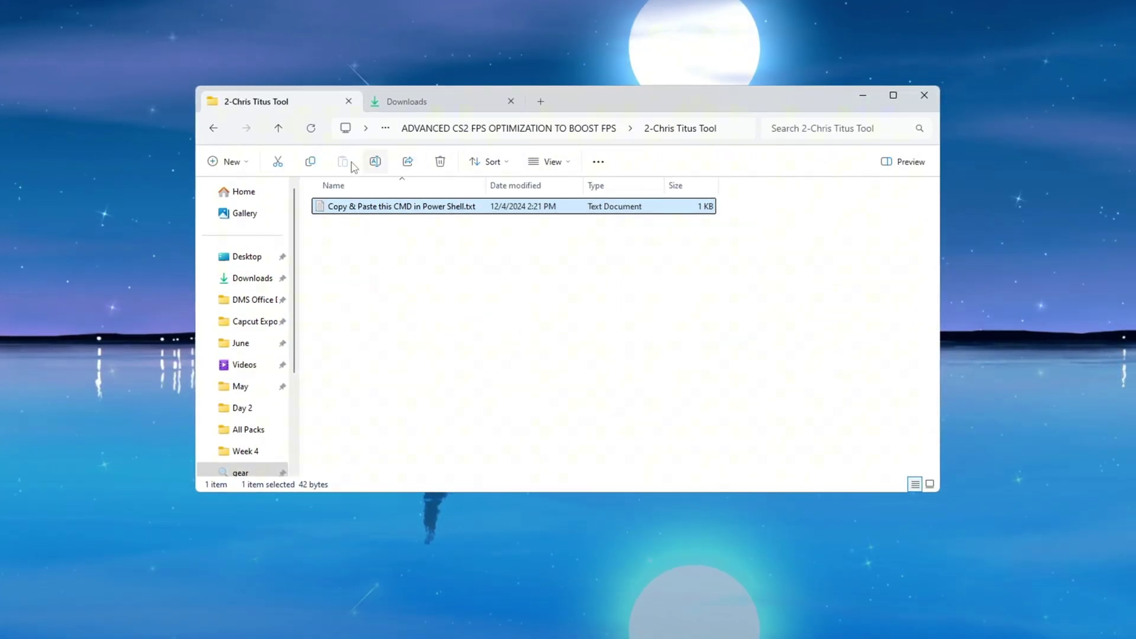
double_click(410, 208)
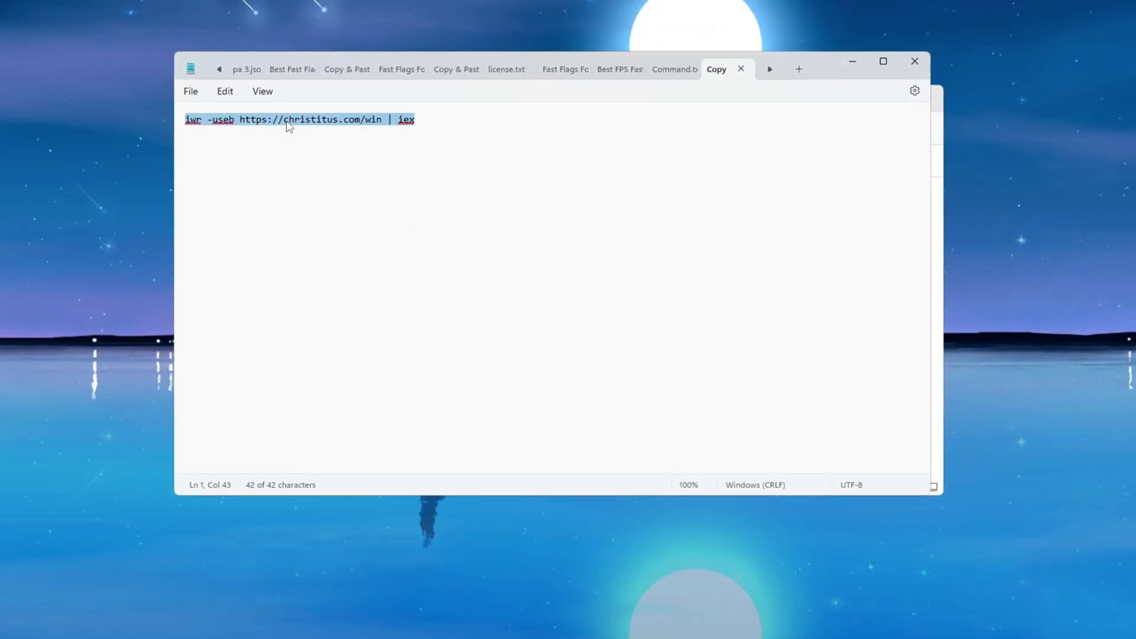
right_click(288, 123)
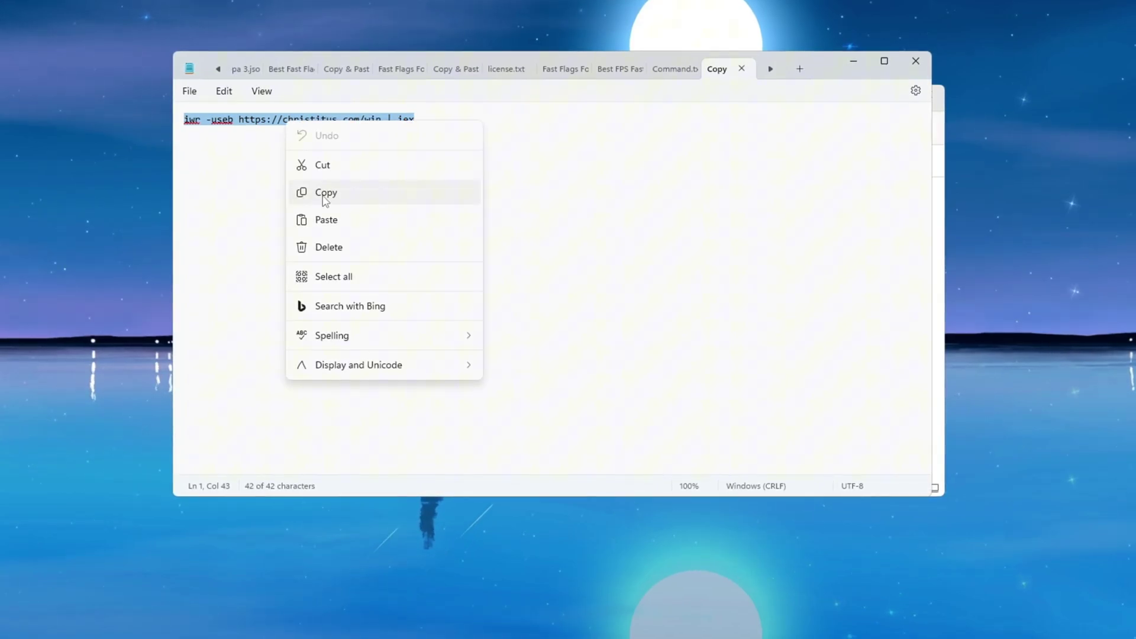
left_click(324, 193)
key("super")
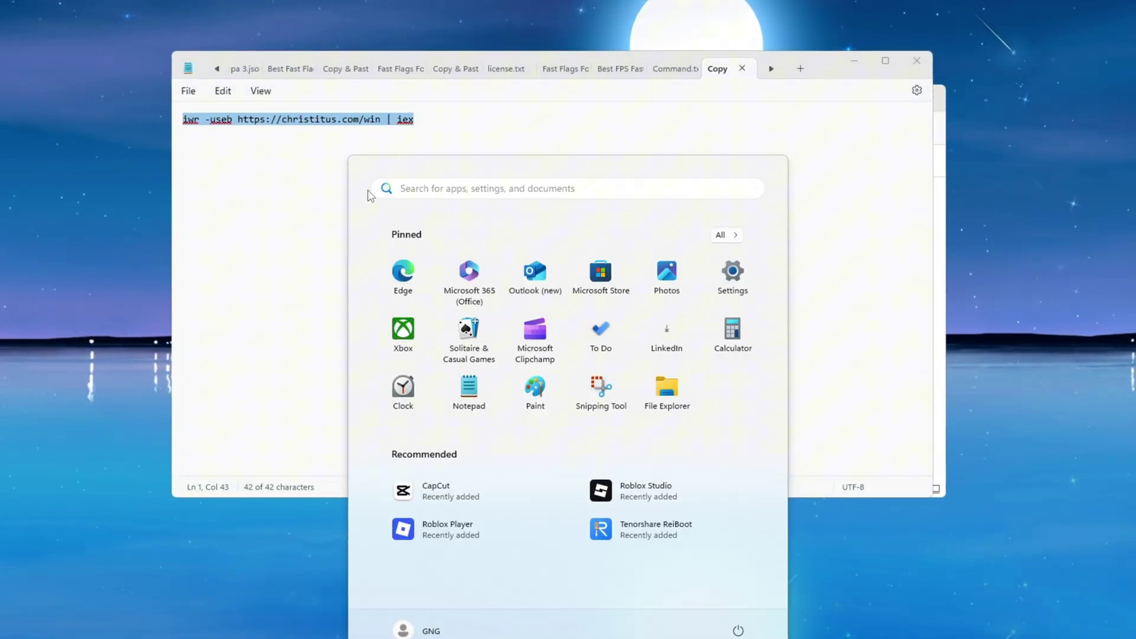
Run PowerShell as administrator and paste in the copied Chris Titus command to launch WinUtil.
type("pow")
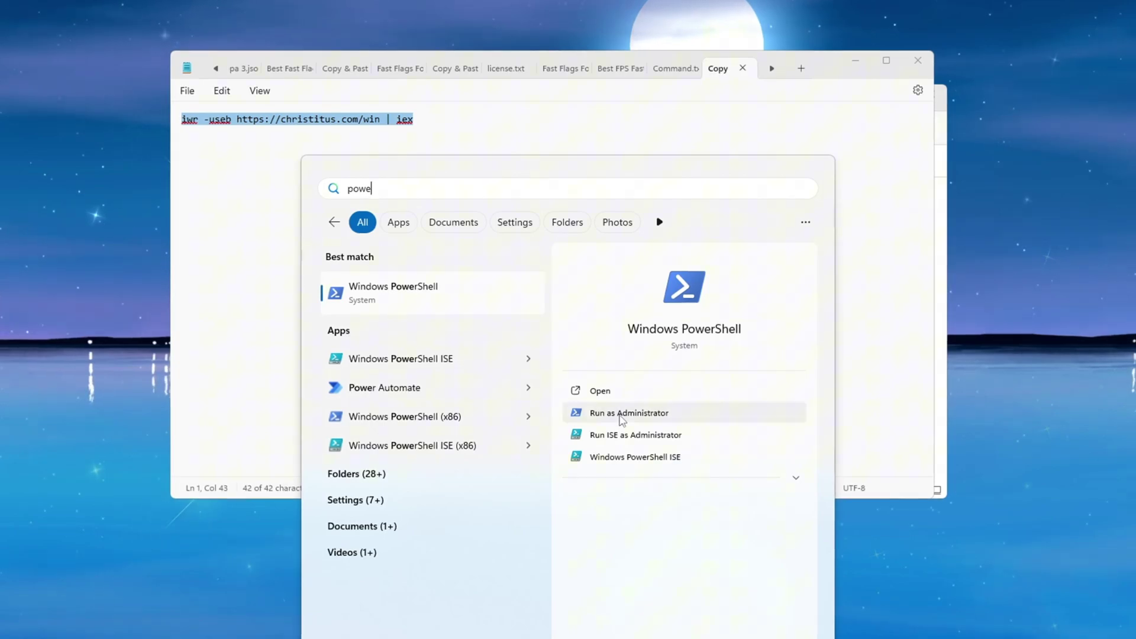
type("e")
left_click(631, 413)
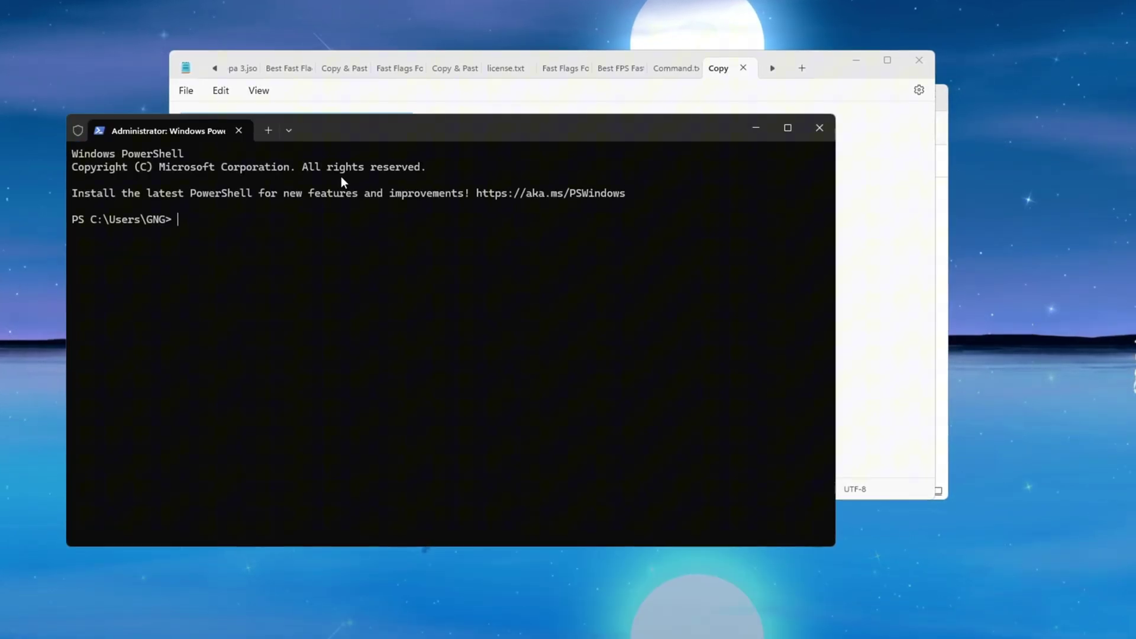
right_click(341, 176)
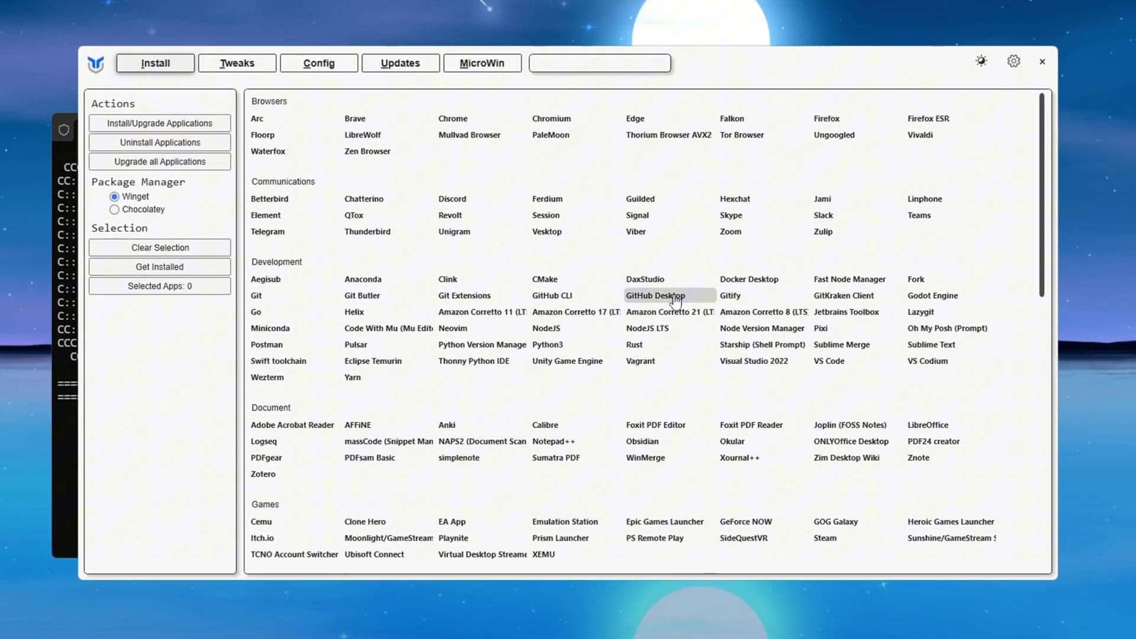
Go back to the ADVANCED CS2 FPS OPTIMIZATION TO BOOST FPS folder in File Explorer.
left_click(228, 63)
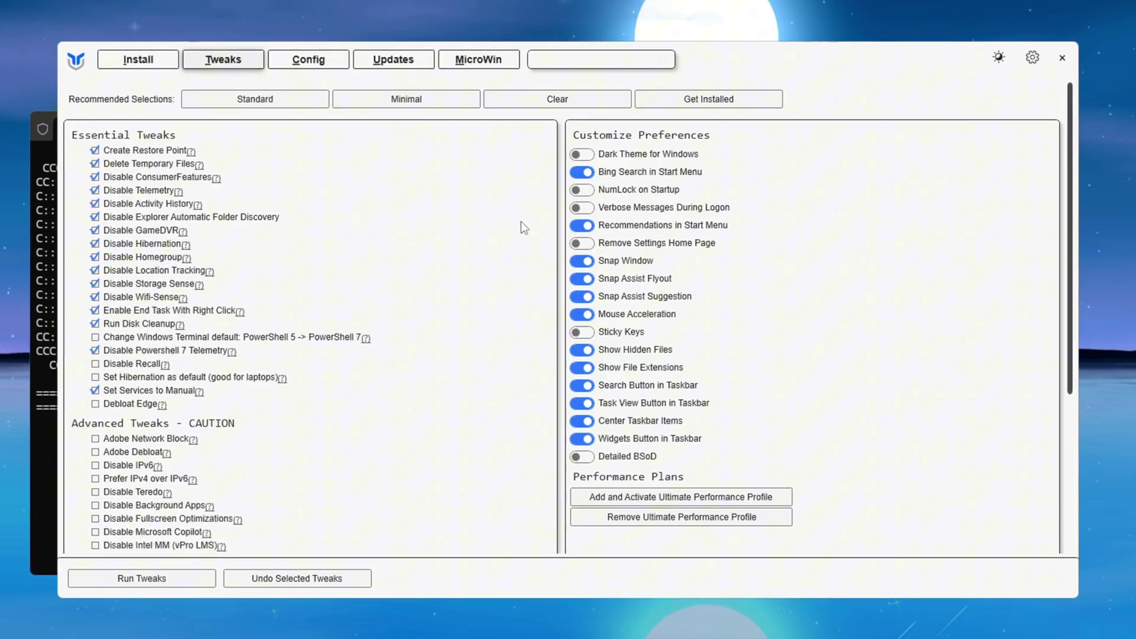
scroll(219, 343, "down", 8)
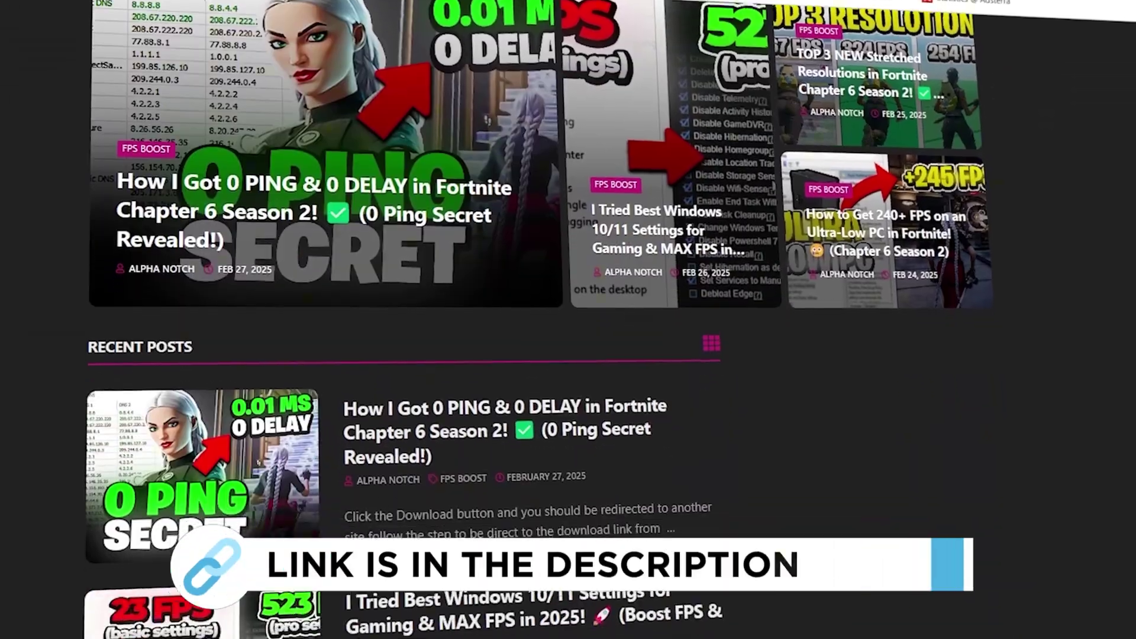
scroll(402, 355, "down", 8)
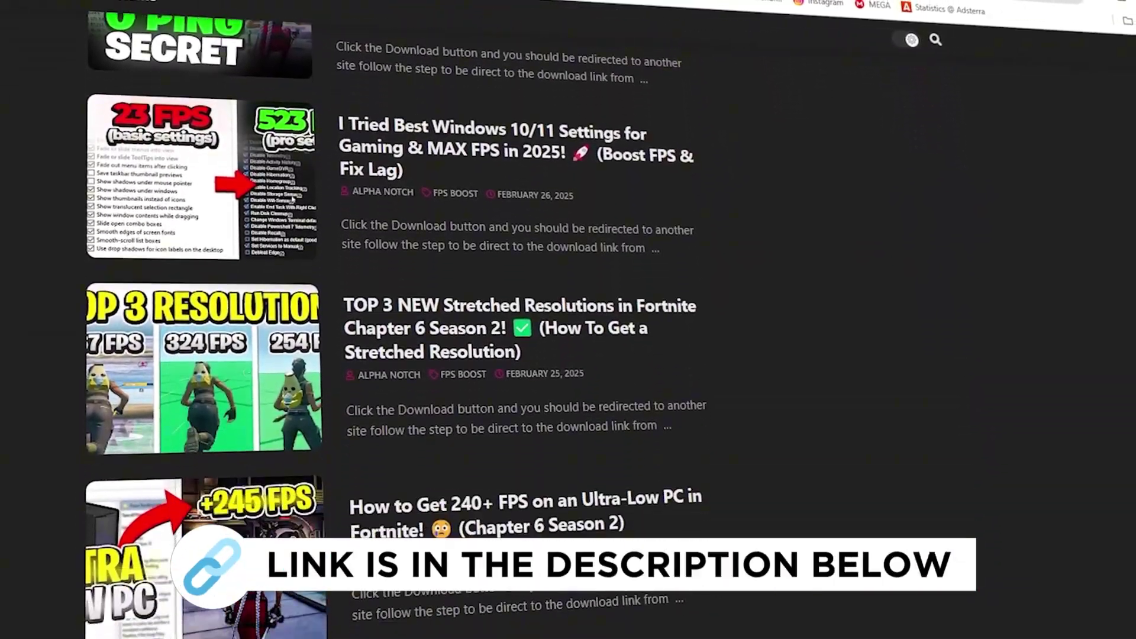
scroll(402, 355, "down", 5)
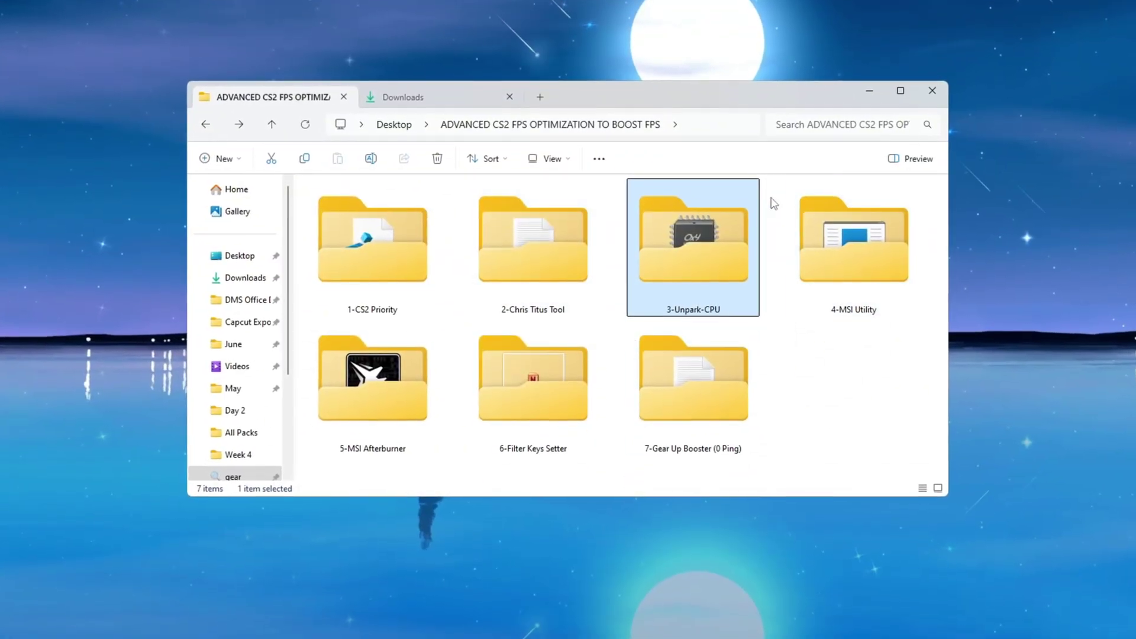
Run UnparkCpu.exe from the 3-Unpark-CPU folder and unpark all CPU cores.
double_click(704, 242)
left_click(344, 207)
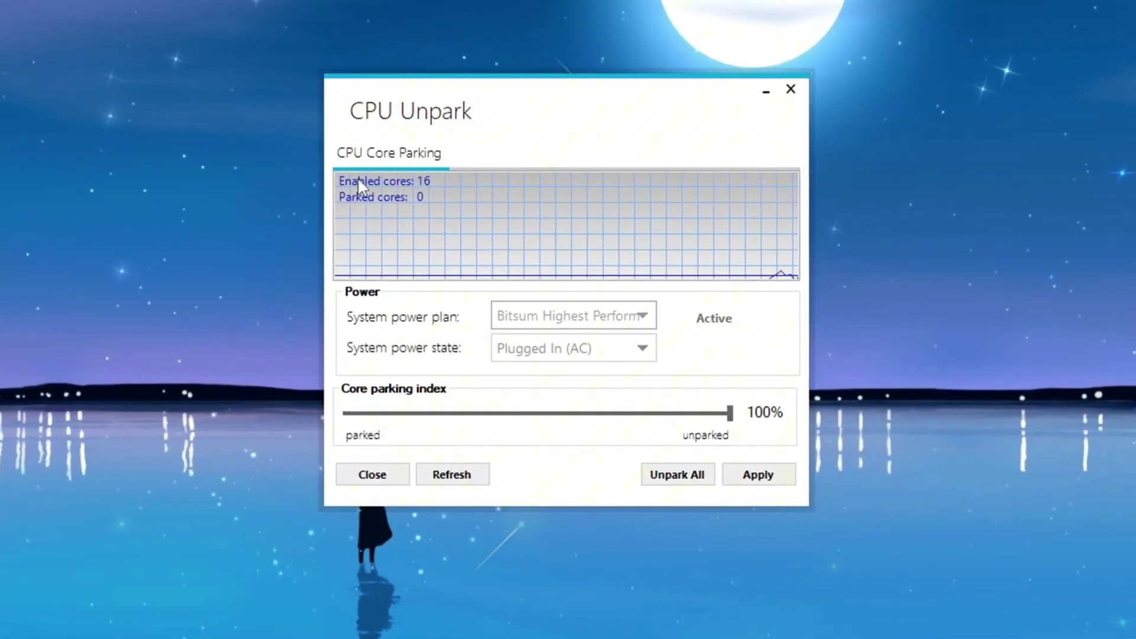
left_click(676, 478)
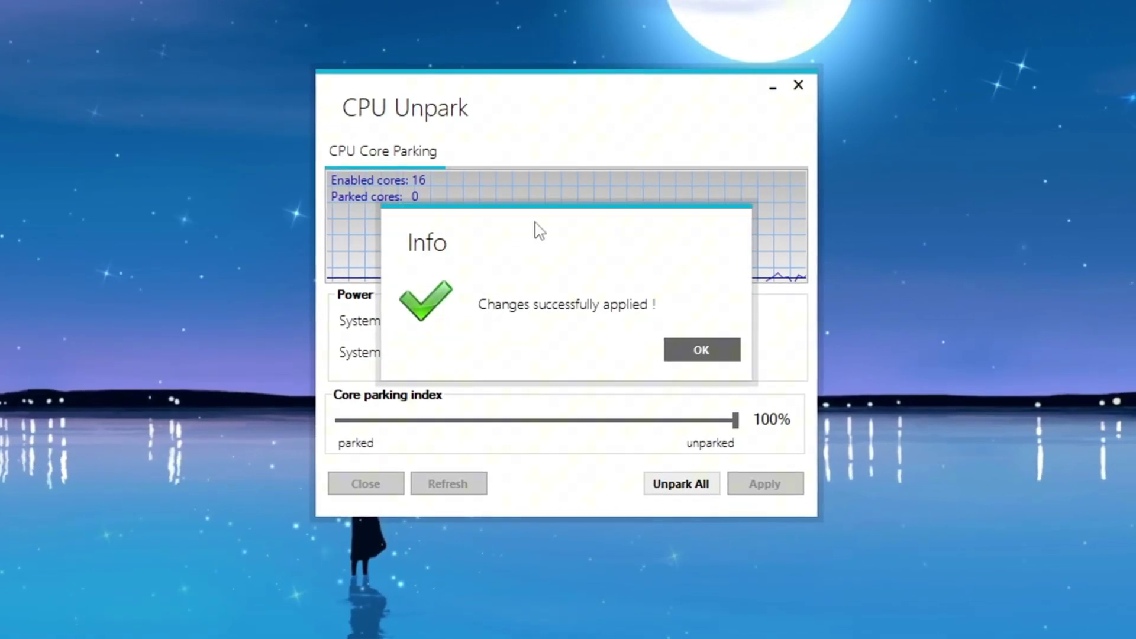
left_click(676, 354)
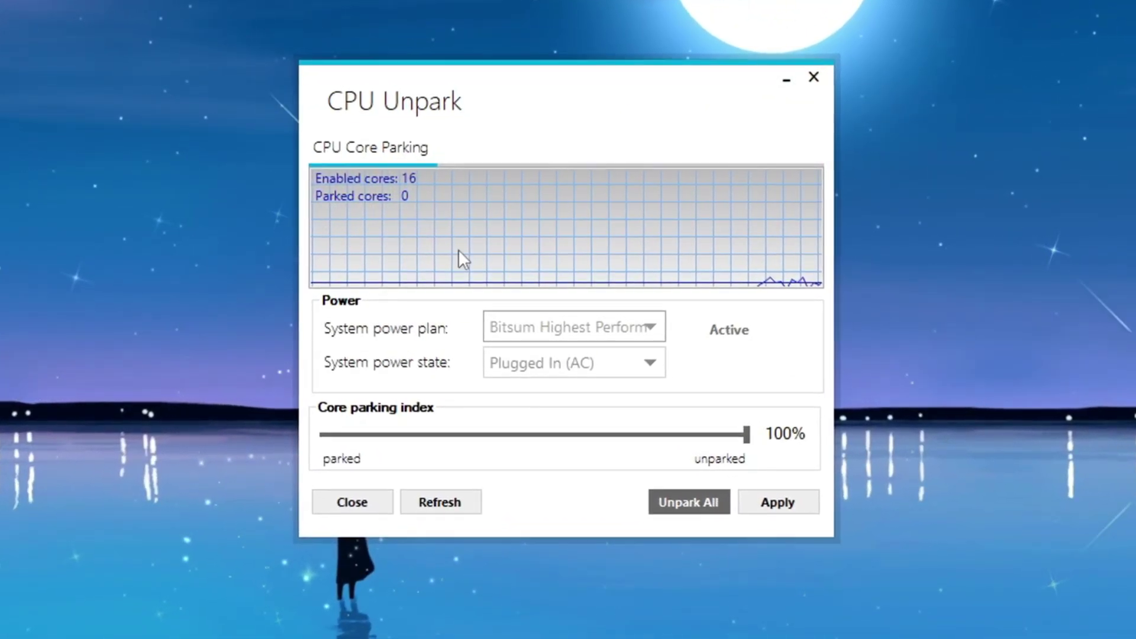
Set the core parking index to 100% and apply it.
mouse_move(747, 438)
left_mouse_down()
mouse_move(701, 456)
mouse_move(751, 456)
left_mouse_up()
left_click(798, 509)
left_click(739, 366)
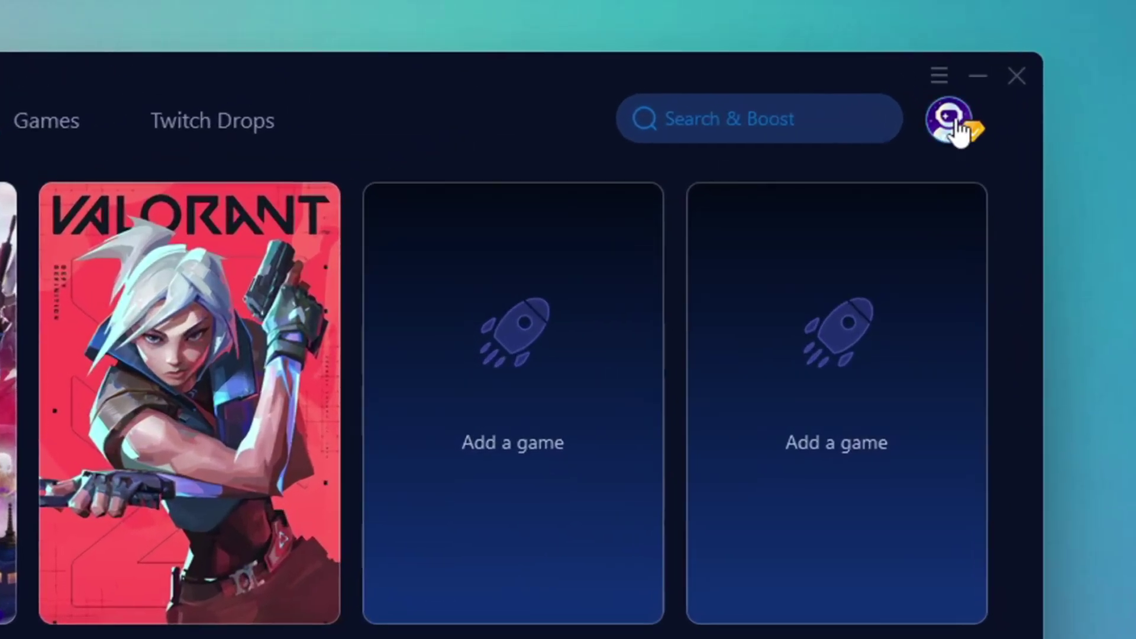
left_click(914, 76)
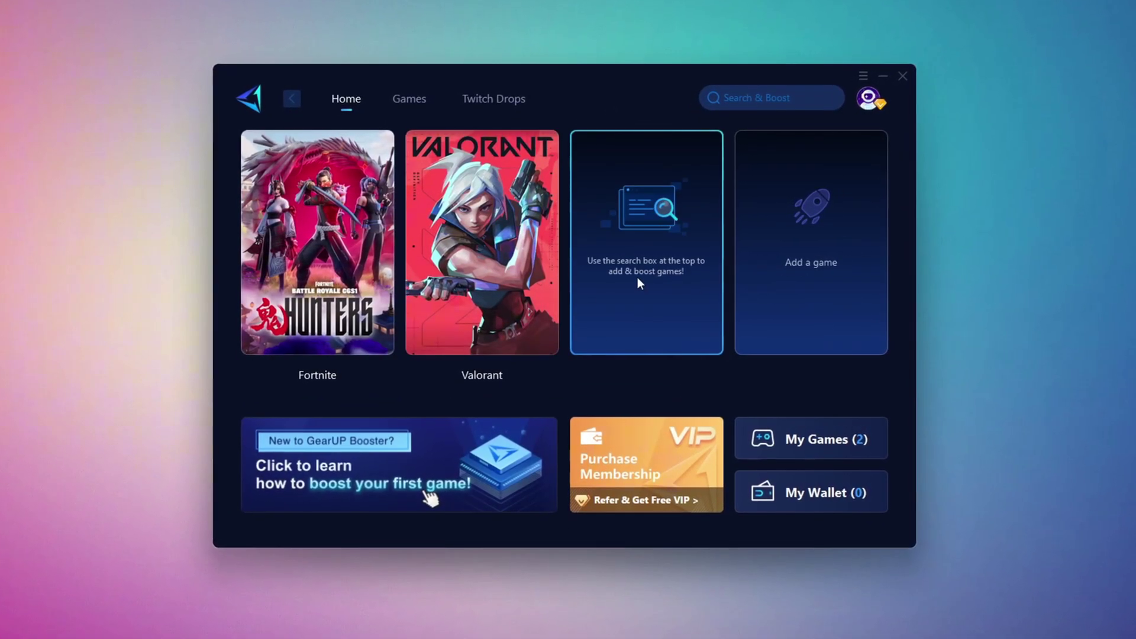
left_click(417, 101)
scroll(663, 305, "down", 6)
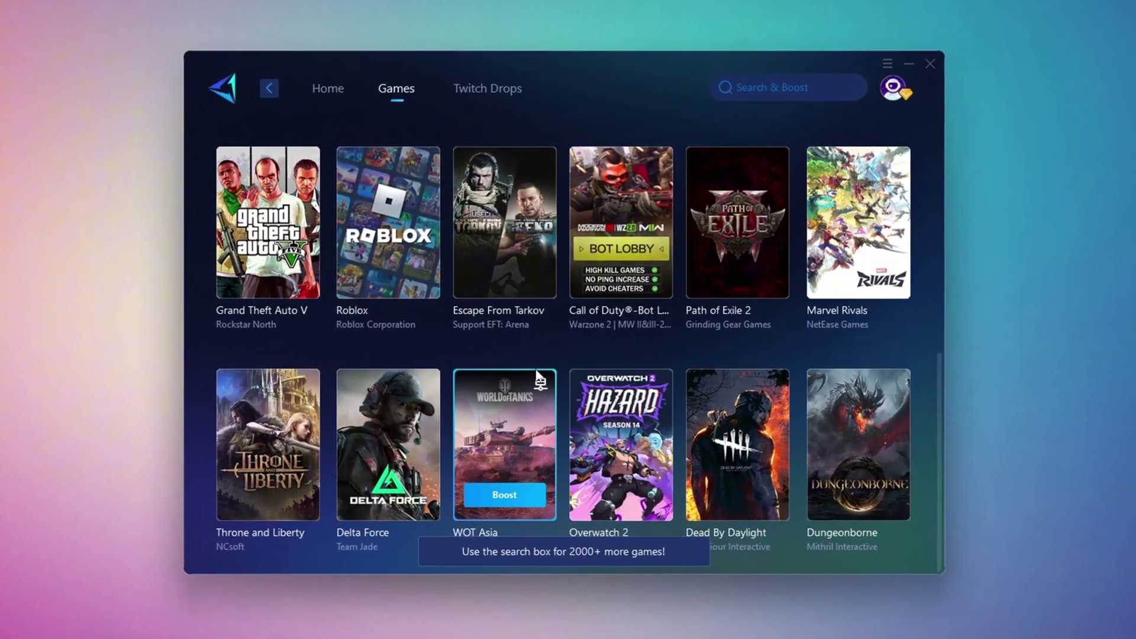
left_click(326, 89)
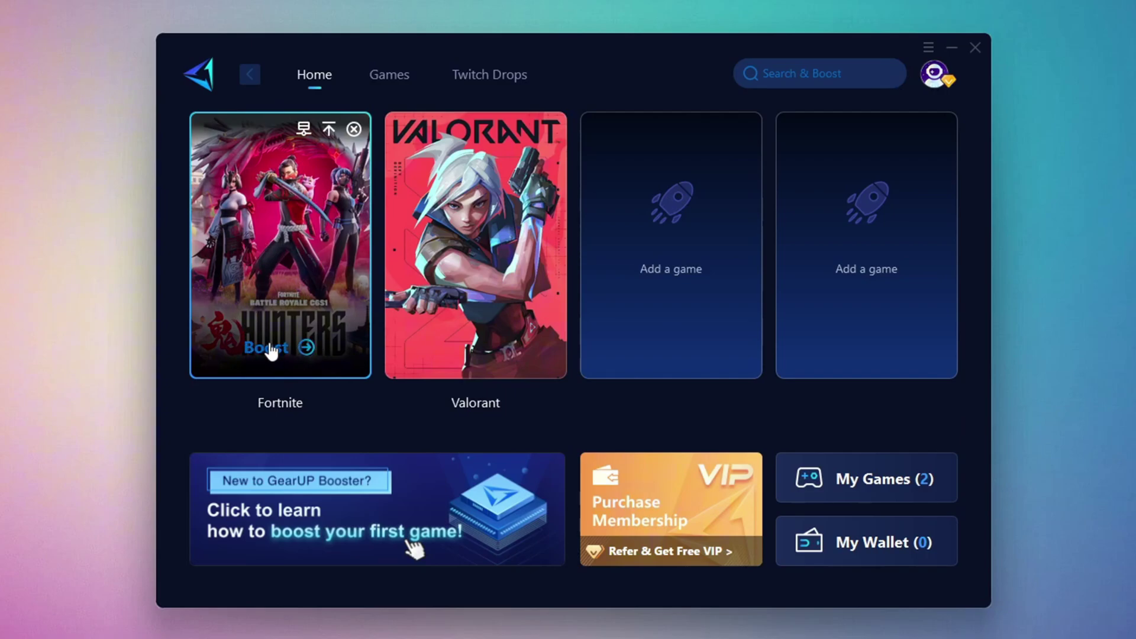
Boost Fortnite with Middle East as the server region and Auto node as the node.
left_click(269, 348)
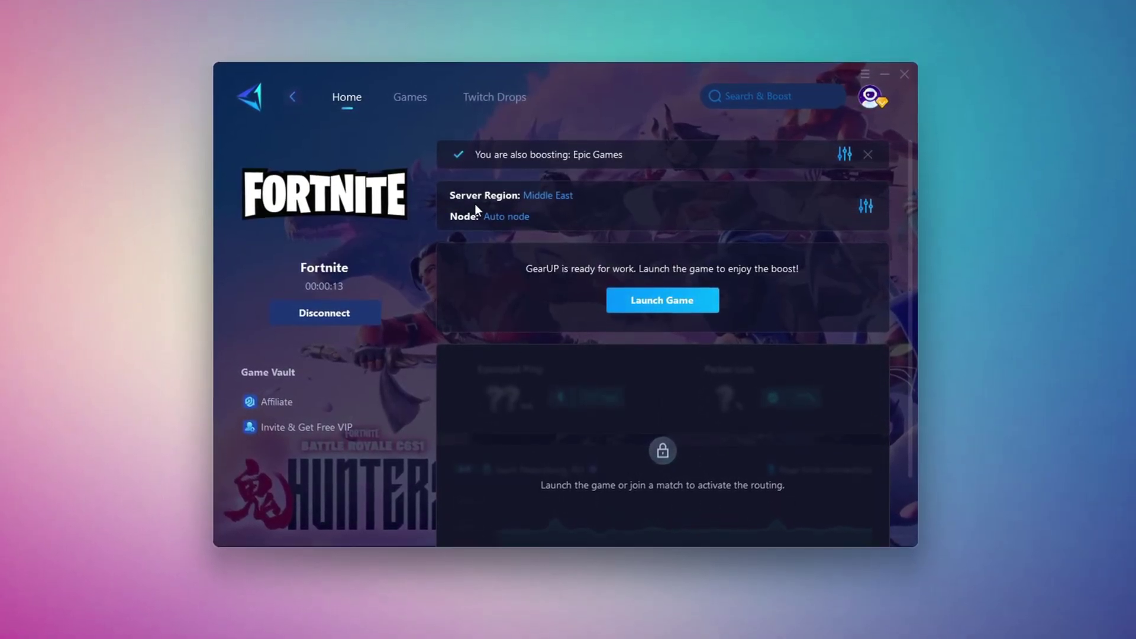
left_click(547, 198)
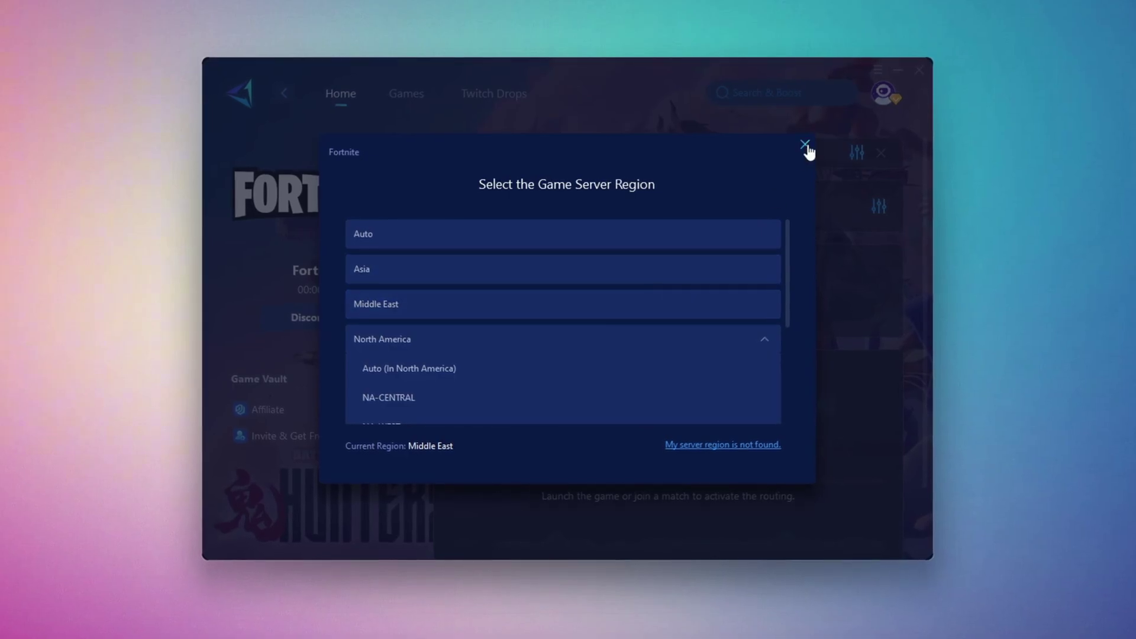
left_click(805, 145)
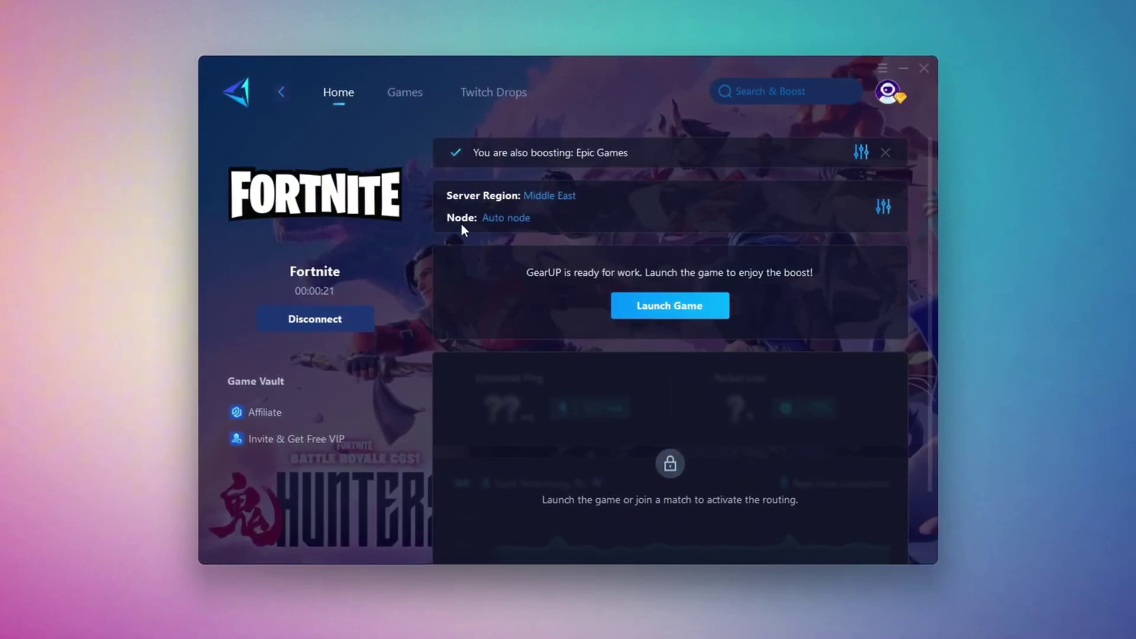
left_click(506, 219)
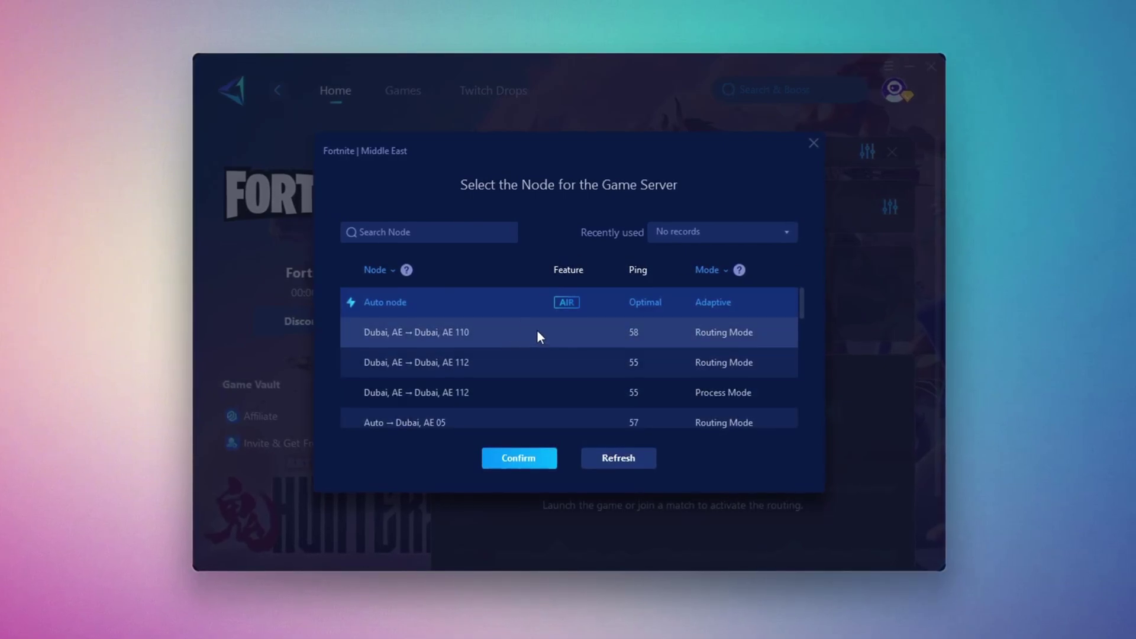
scroll(540, 337, "down", 1)
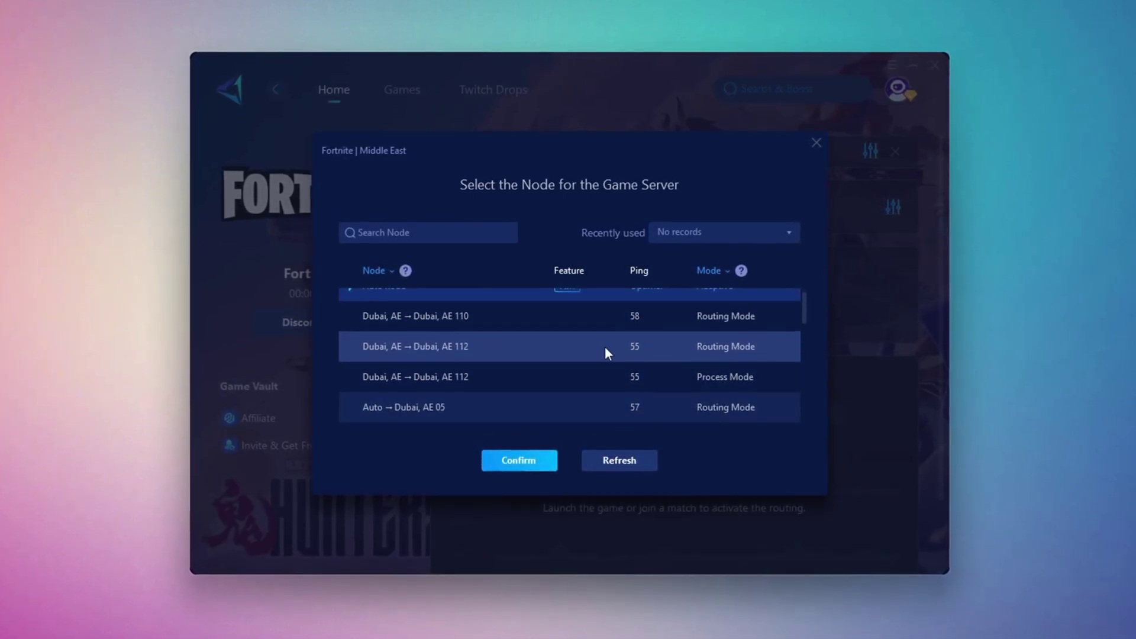
scroll(604, 346, "up", 1)
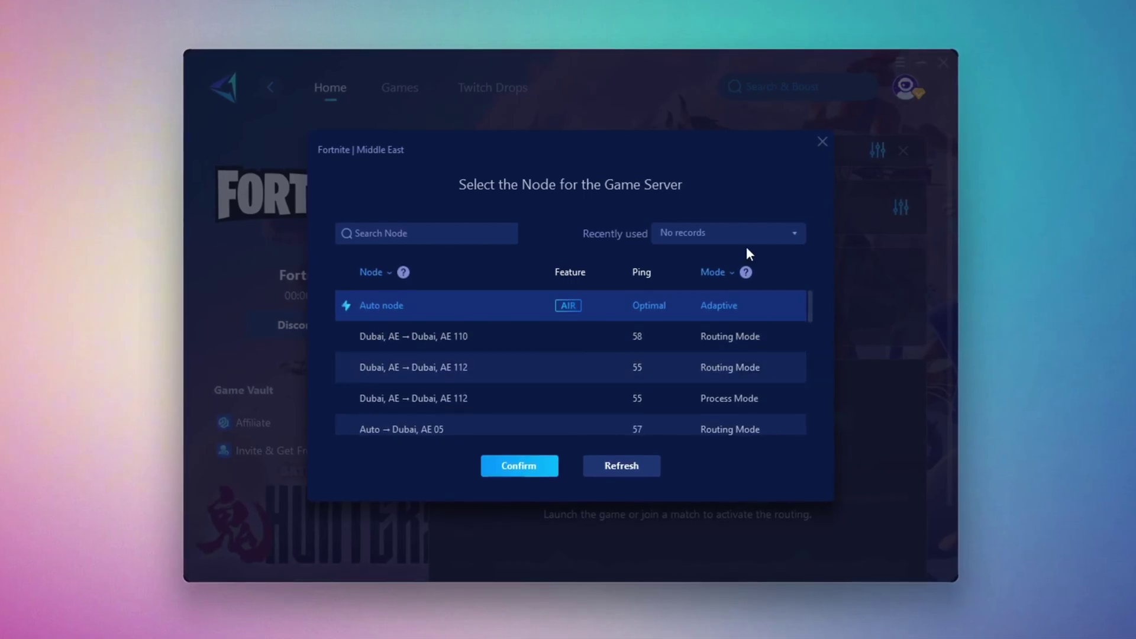
left_click(821, 143)
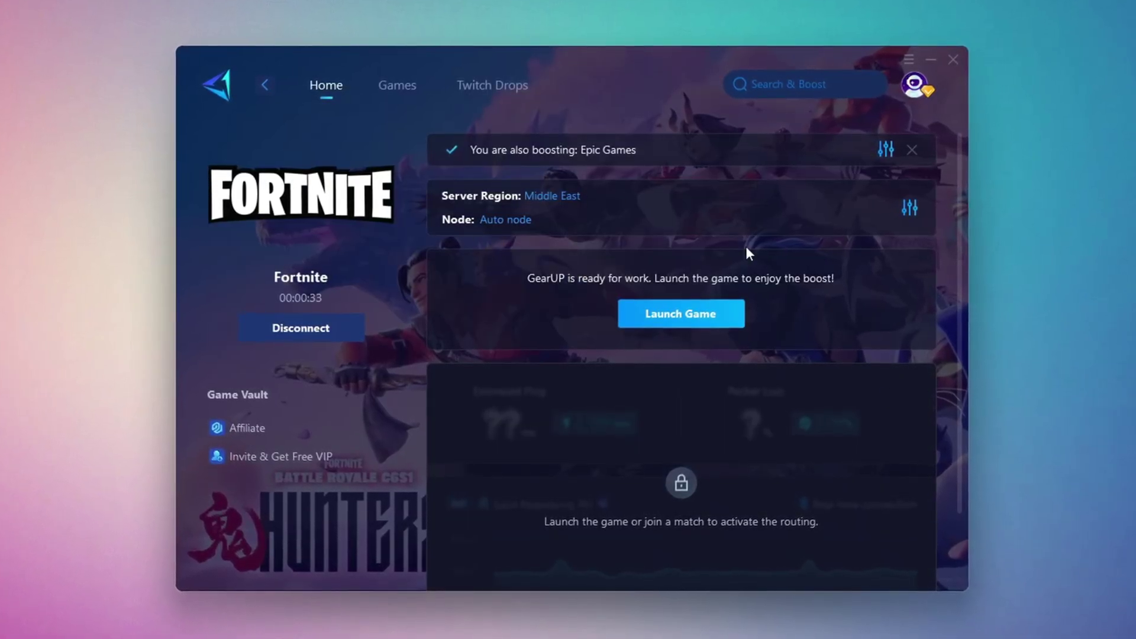
left_click(957, 59)
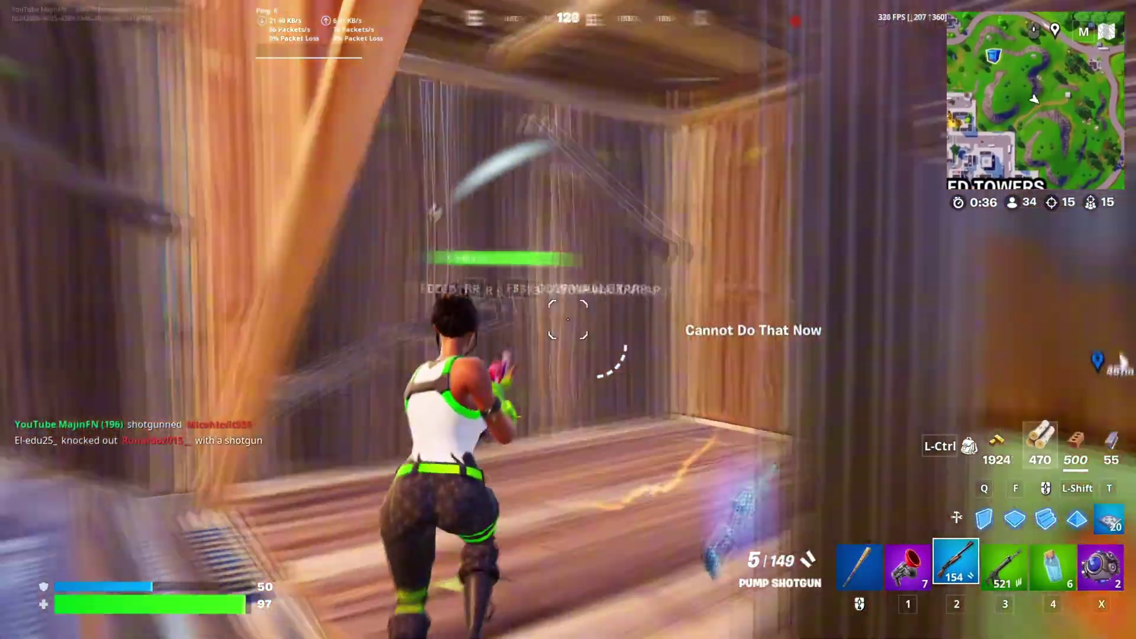
key("q")
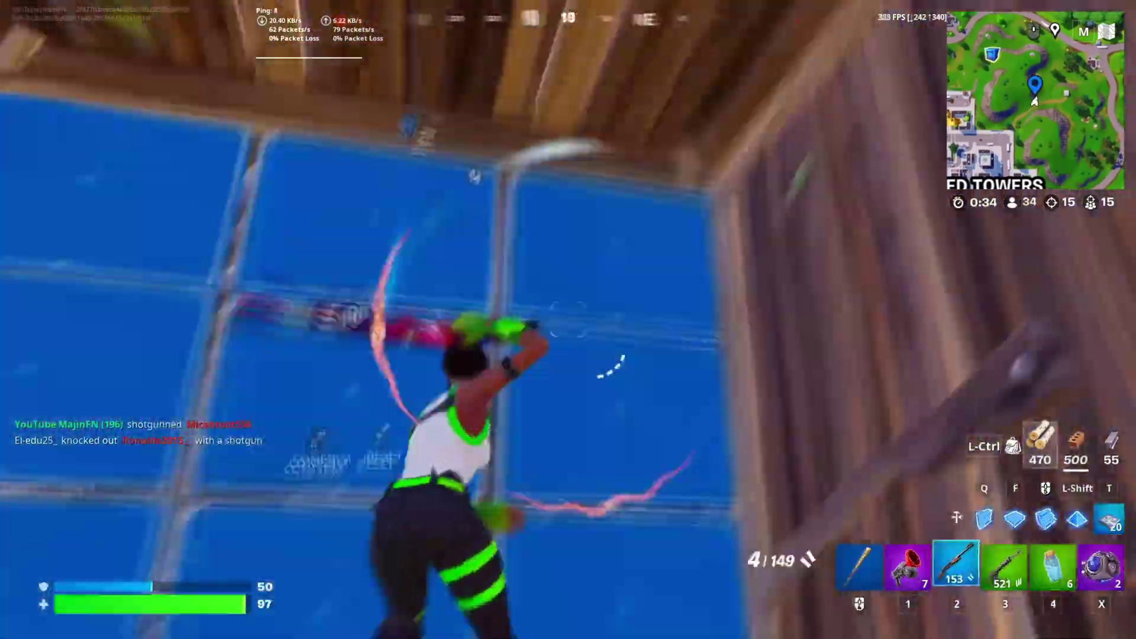
key("2")
left_click(568, 320)
key("3")
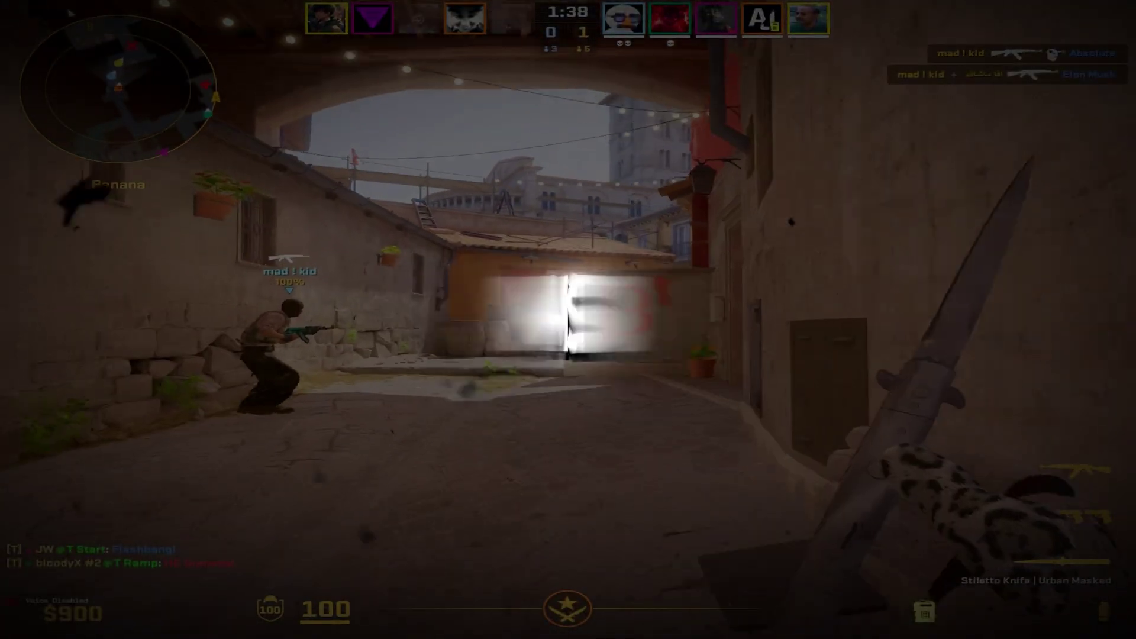
key("1")
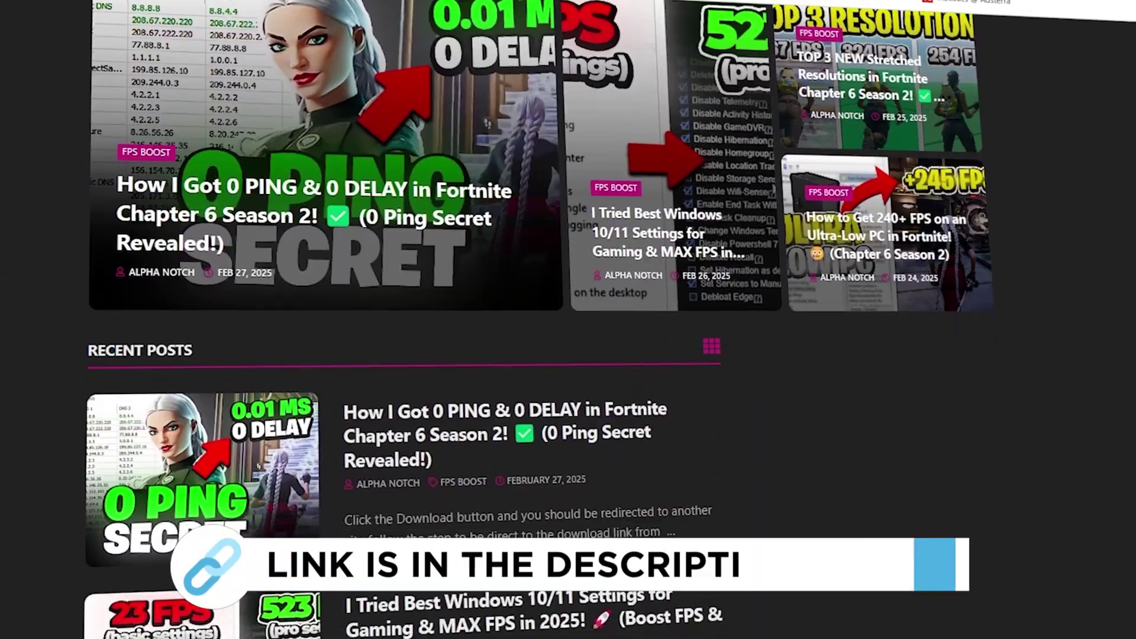
Scroll down through the Alpha Notch blog's recent posts.
scroll(403, 320, "down", 8)
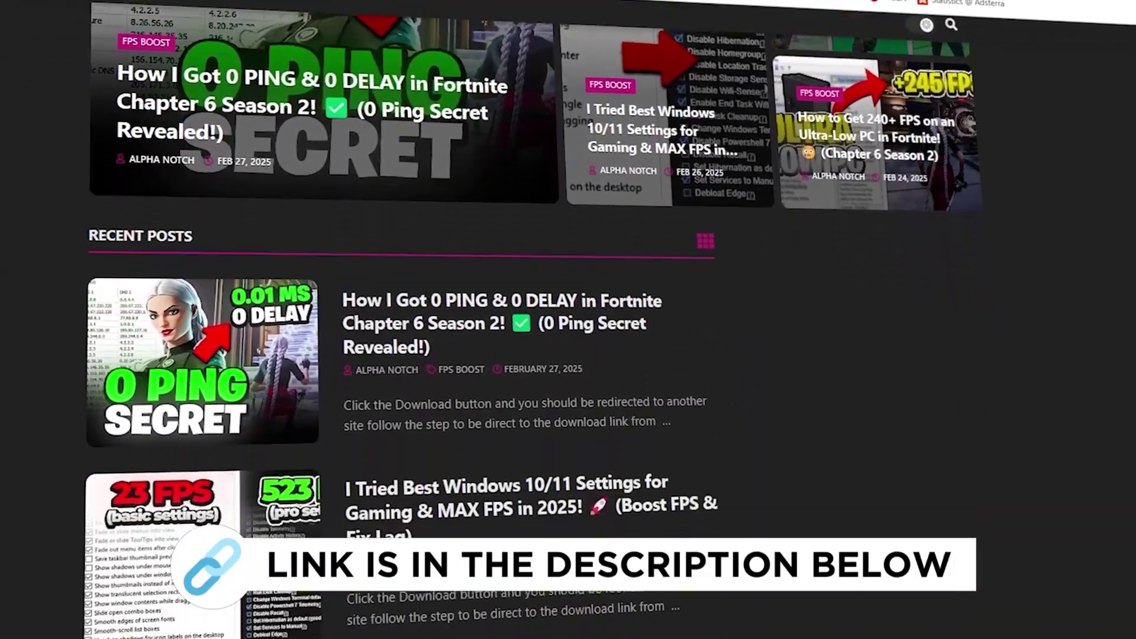
scroll(402, 319, "down", 5)
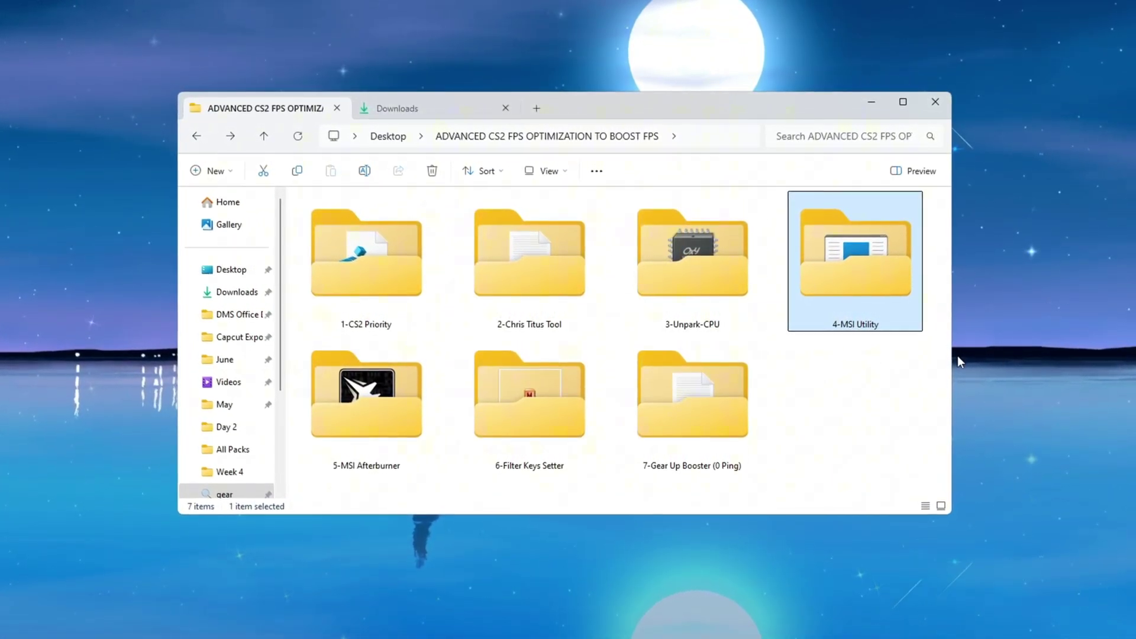
Launch MSI Mode Utility 3.0 from 4-MSI Utility and select the NVIDIA GeForce GTX 1650 SUPER.
double_click(853, 271)
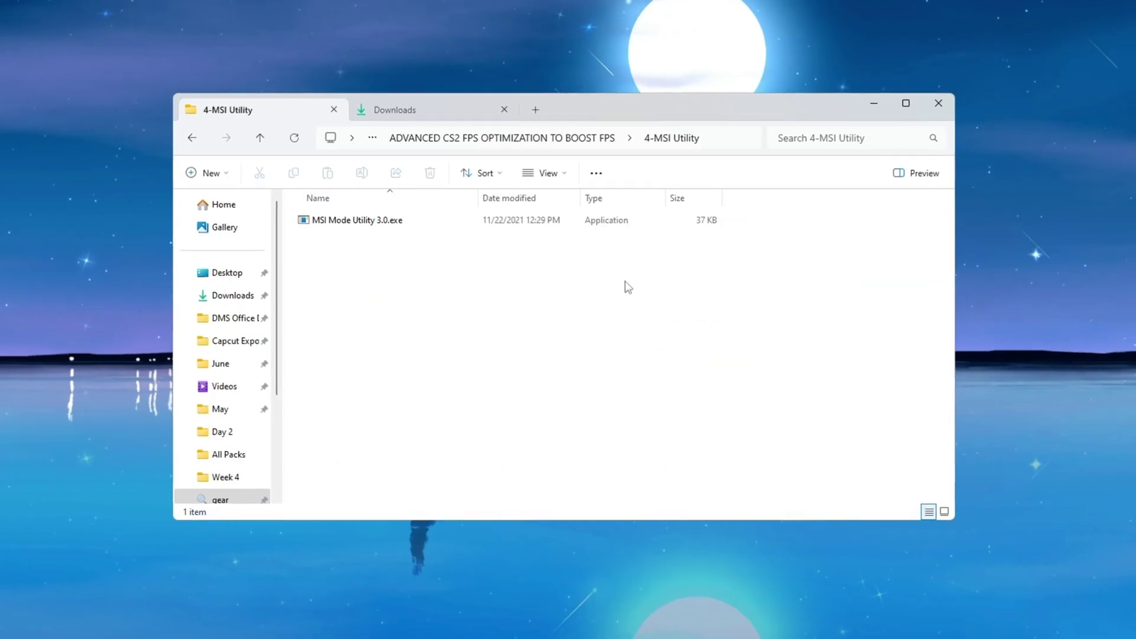
double_click(378, 221)
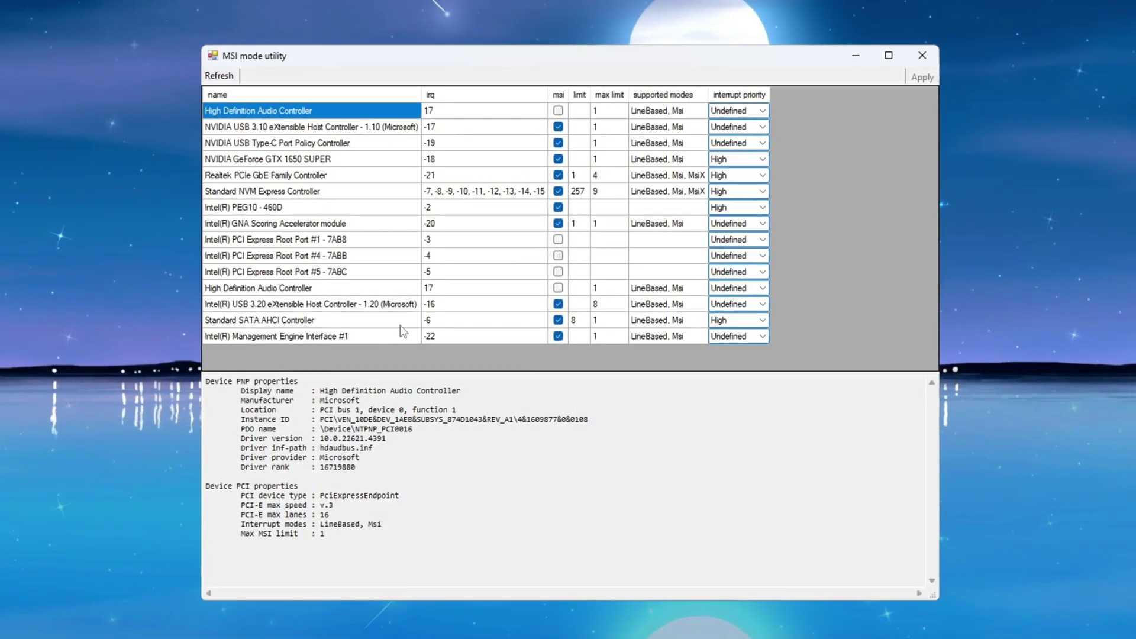
left_click(261, 161)
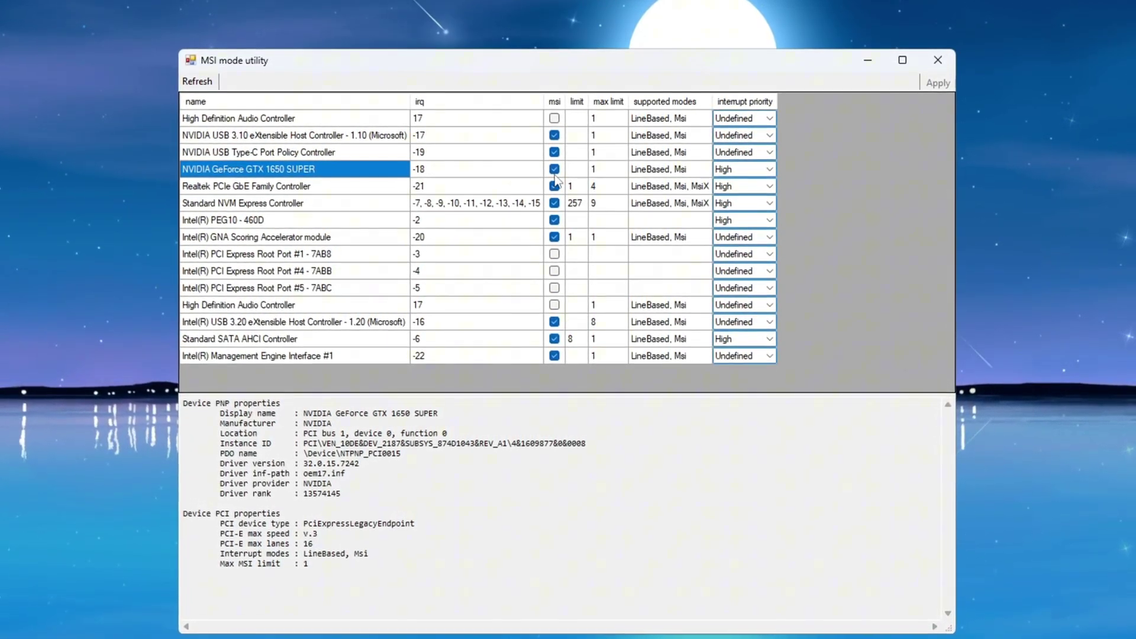
Set the GTX 1650 SUPER's interrupt priority to High, leaving Realtek unchanged, then select Intel PEG10 - 460D.
left_click(769, 170)
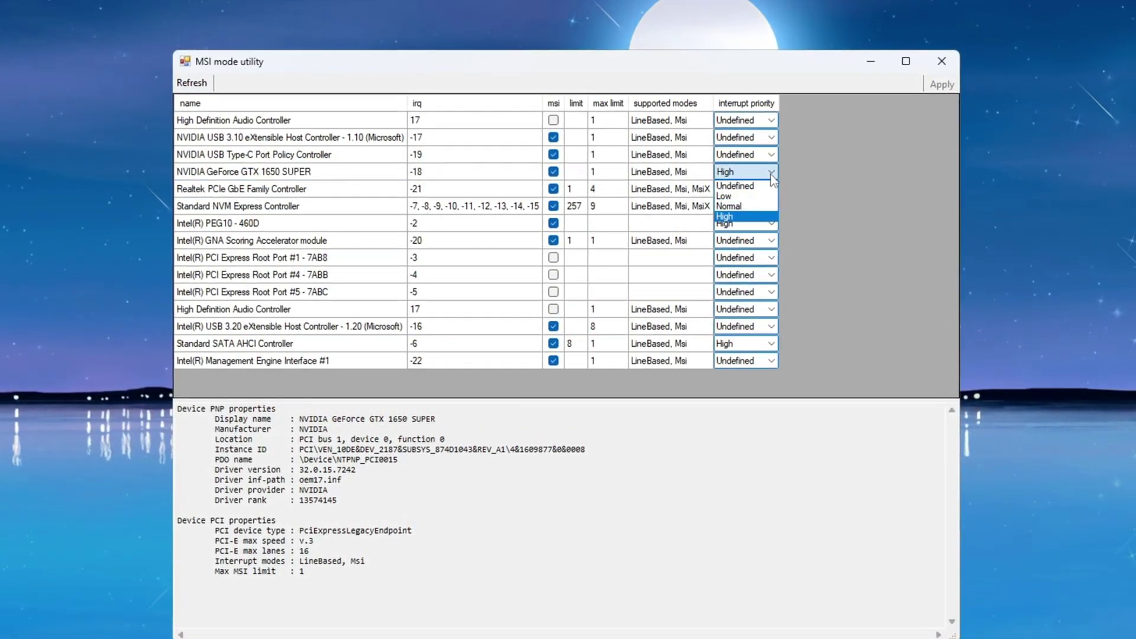
left_click(746, 217)
left_click(769, 188)
left_click(742, 183)
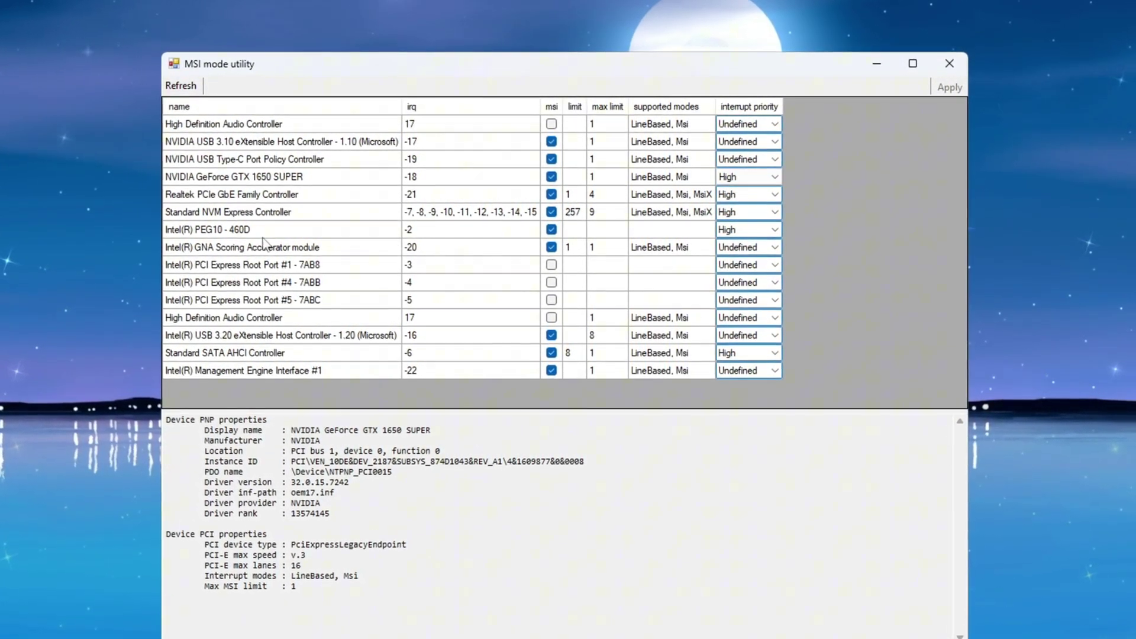
left_click(254, 233)
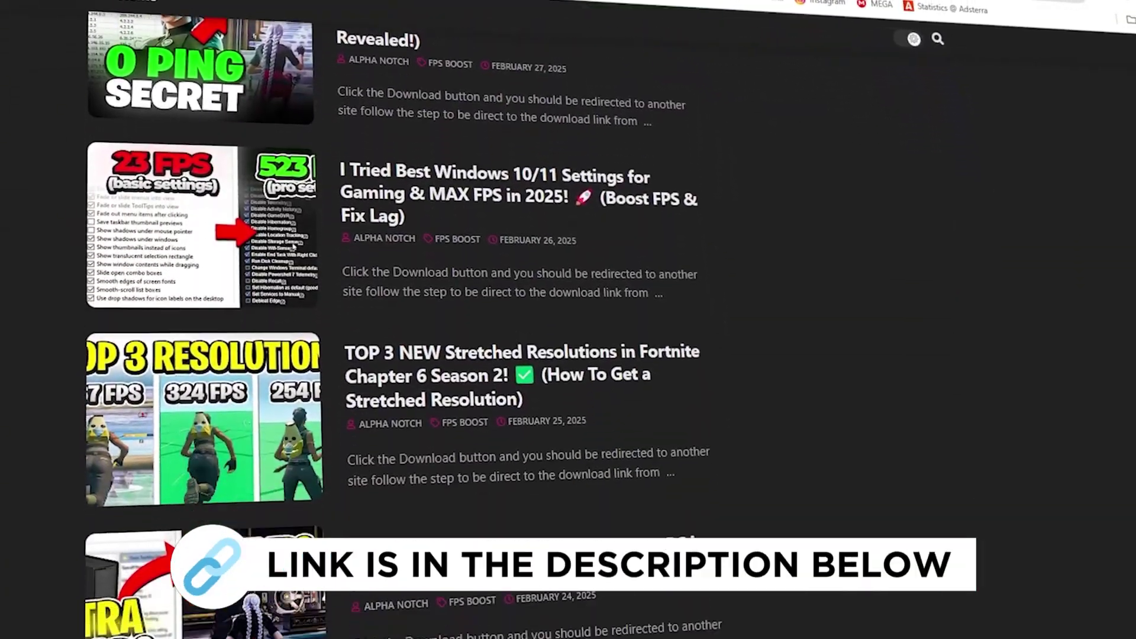
Scroll the site, then open the 5-MSI Afterburner folder in File Explorer.
scroll(397, 320, "down", 10)
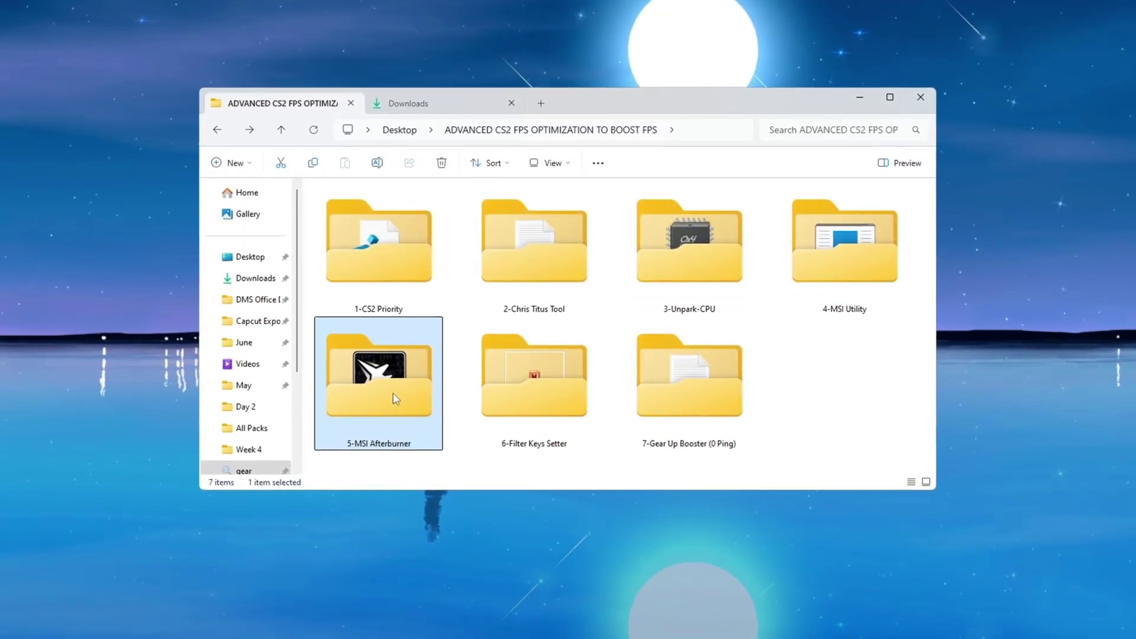
double_click(395, 398)
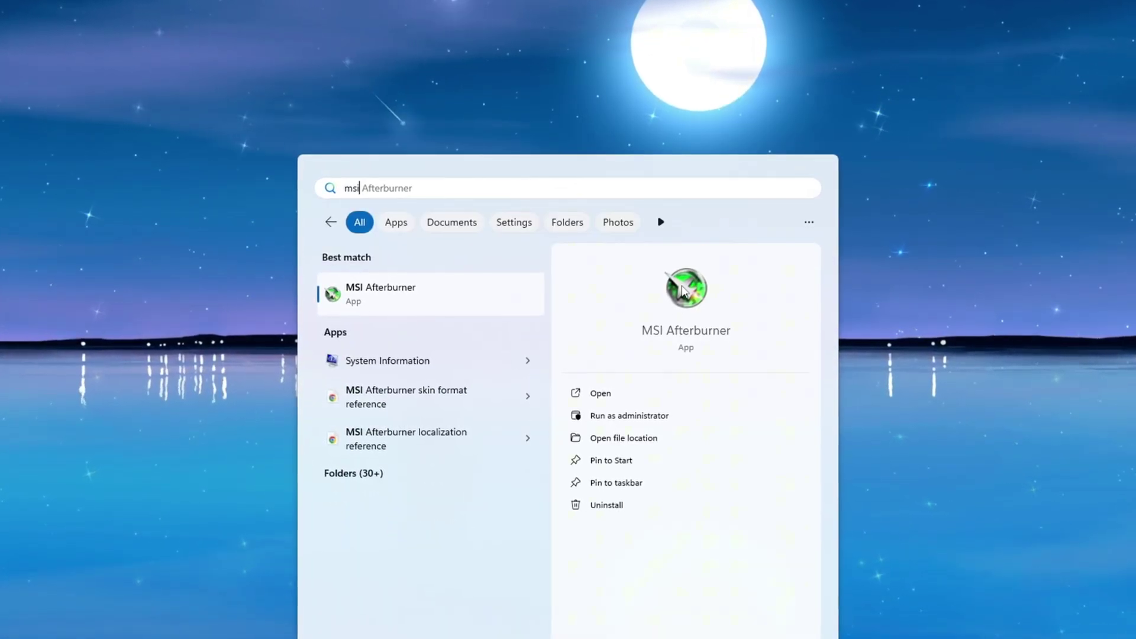
Run MSI Afterburner as administrator and raise the memory clock offset to +20, then +40 MHz.
left_click(662, 421)
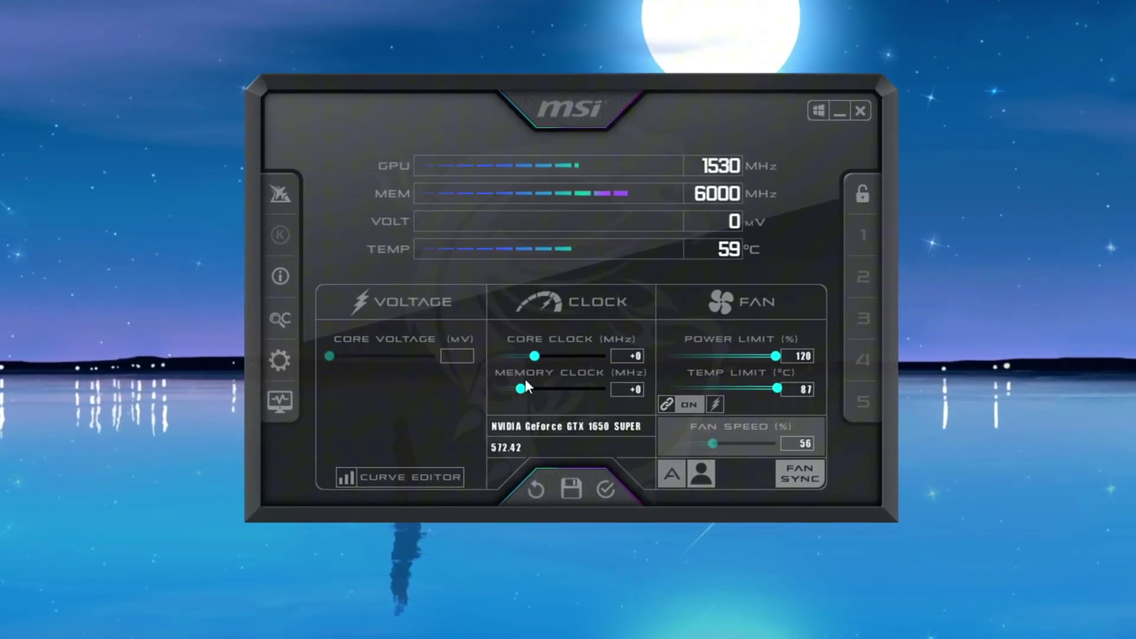
left_click(639, 391)
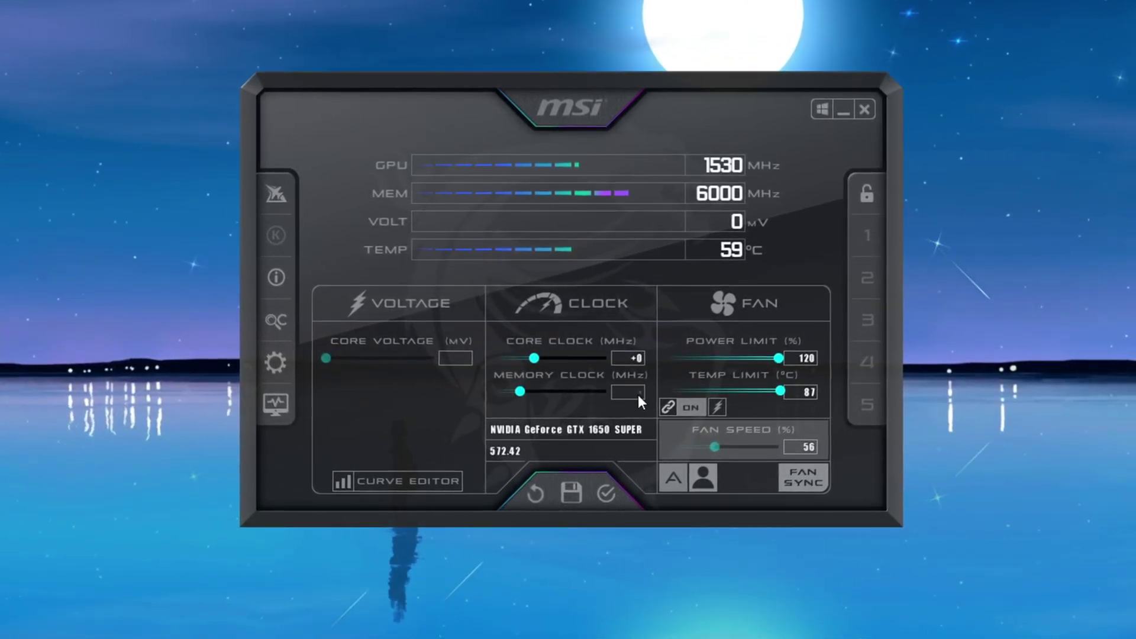
type("20")
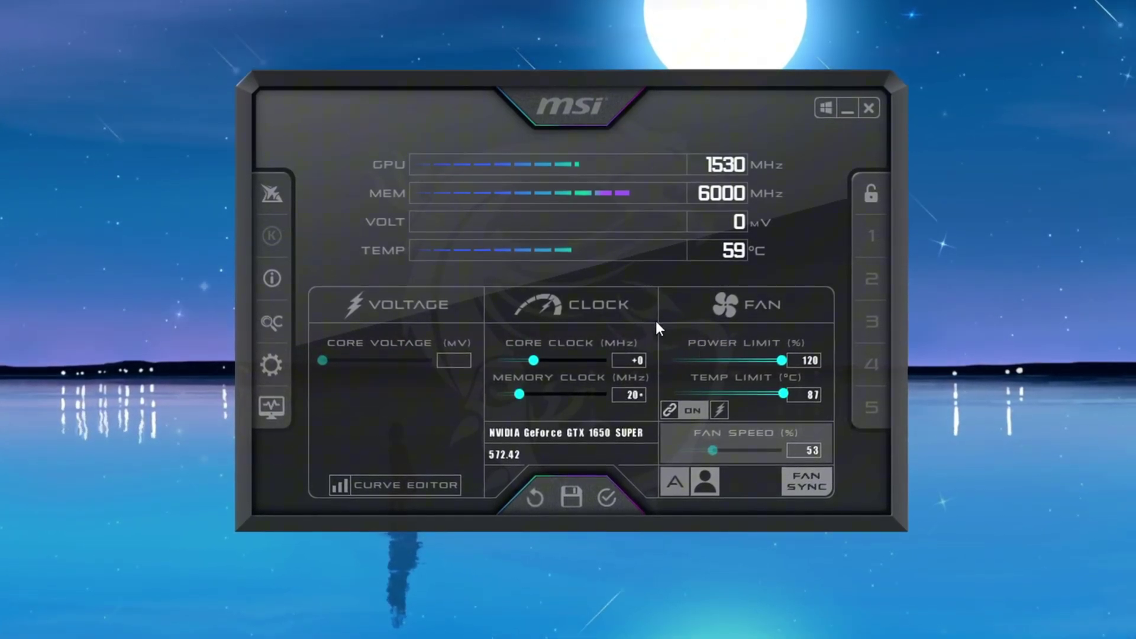
key("Return")
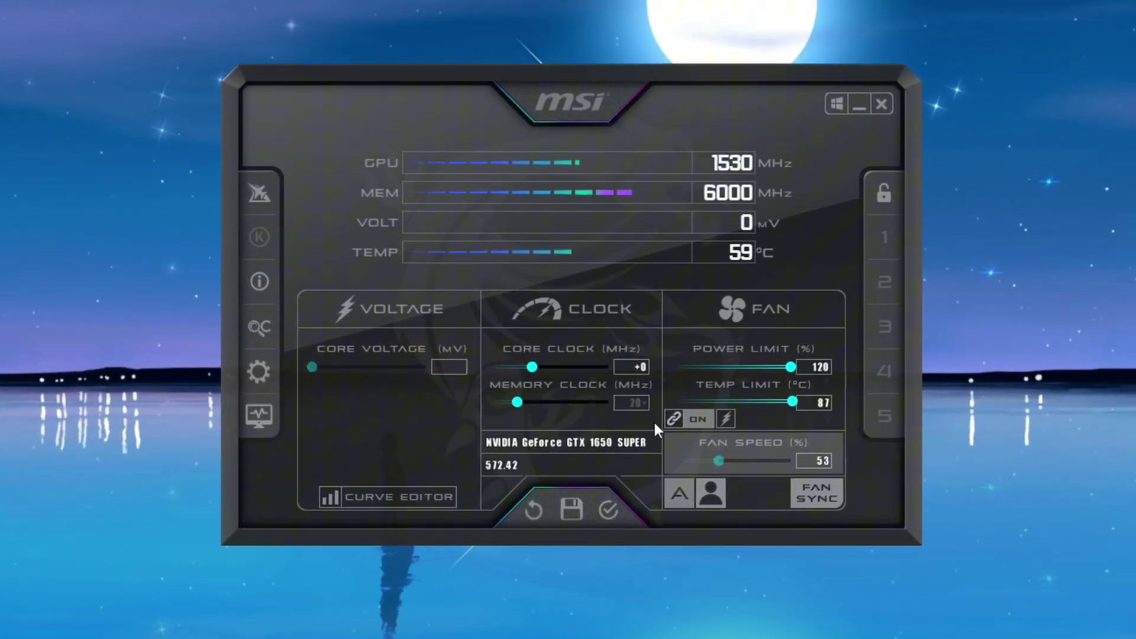
left_click(633, 403)
type("40")
key("Return")
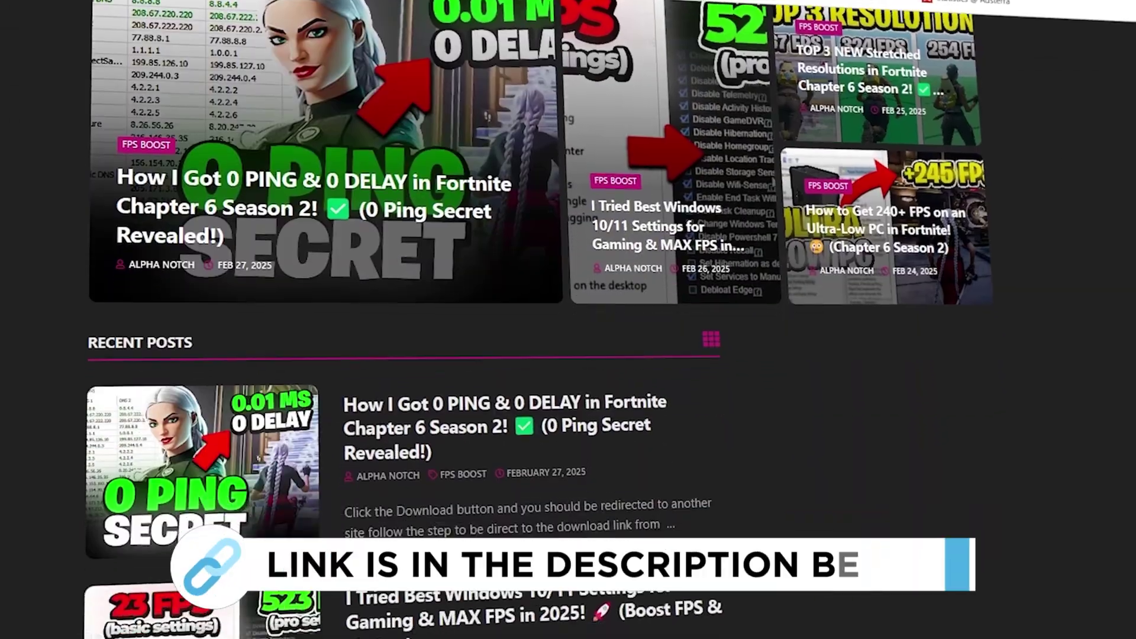
Scroll down past the Alpha Notch Recent Posts list.
scroll(568, 319, "down", 8)
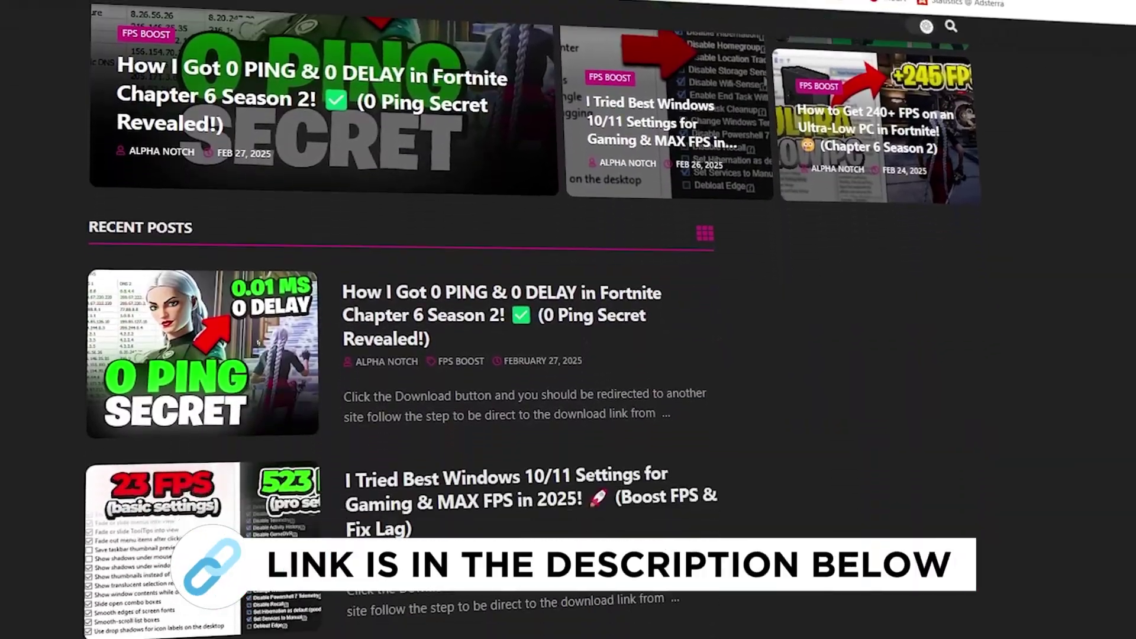
scroll(568, 320, "down", 5)
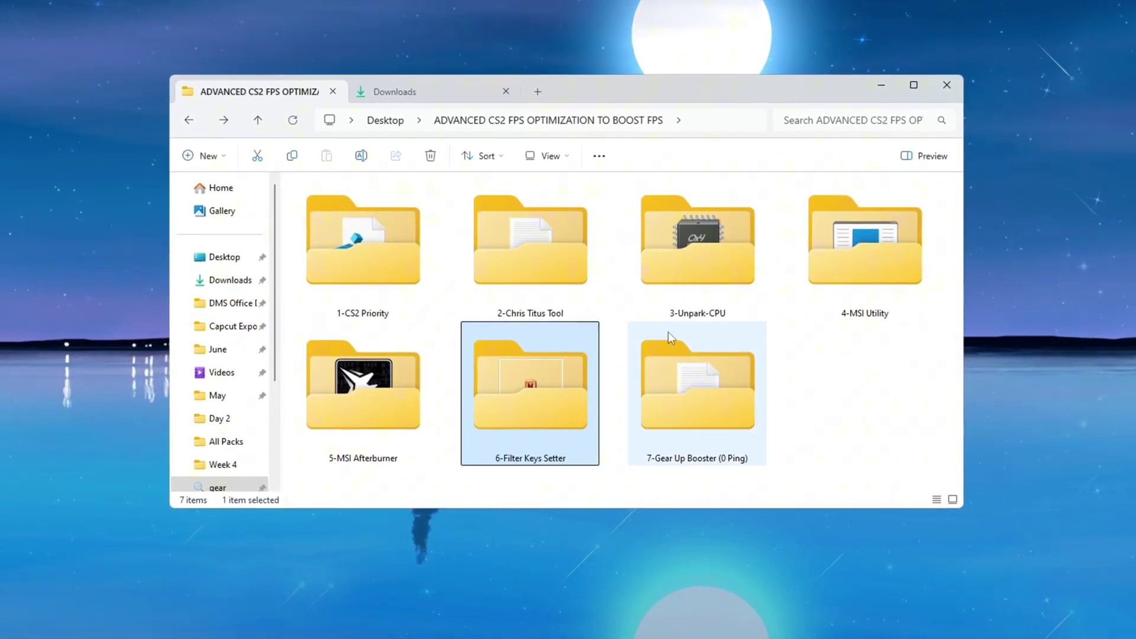
Launch FilterKeysSetter.exe from the 6-Filter Keys Setter folder and move its dialog into view.
double_click(531, 408)
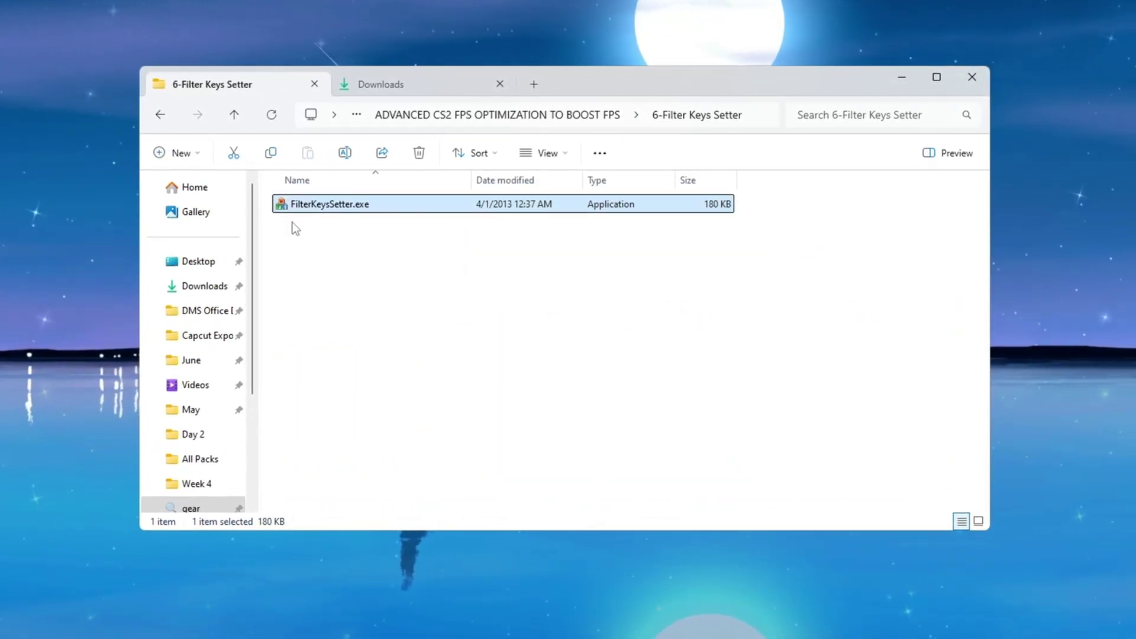
double_click(387, 204)
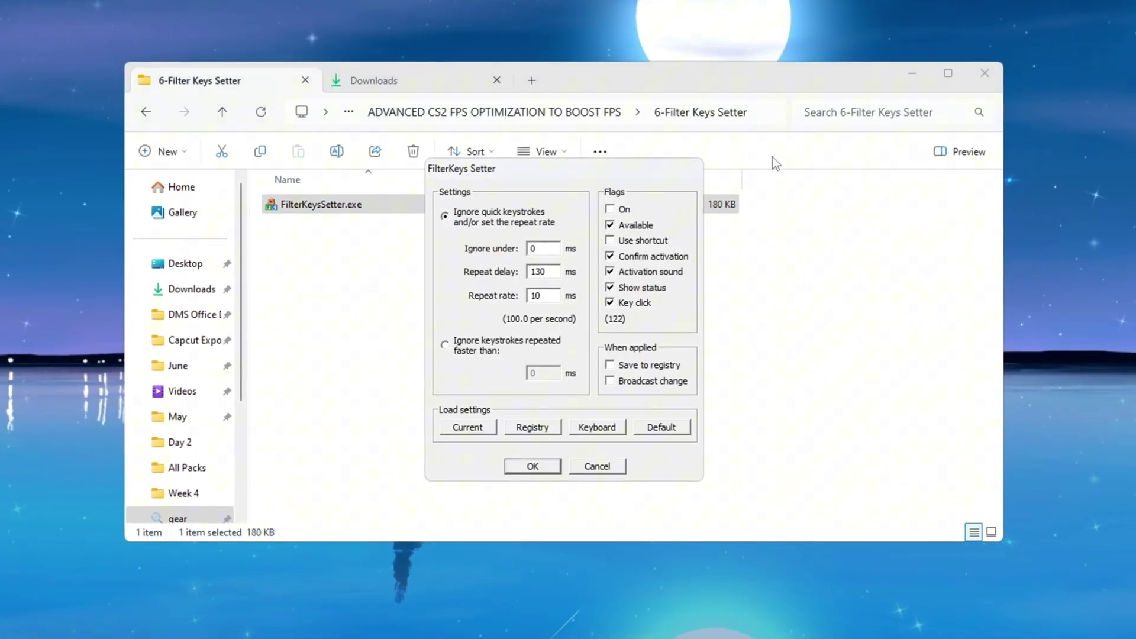
left_click(913, 72)
left_click_drag(626, 168, 615, 113)
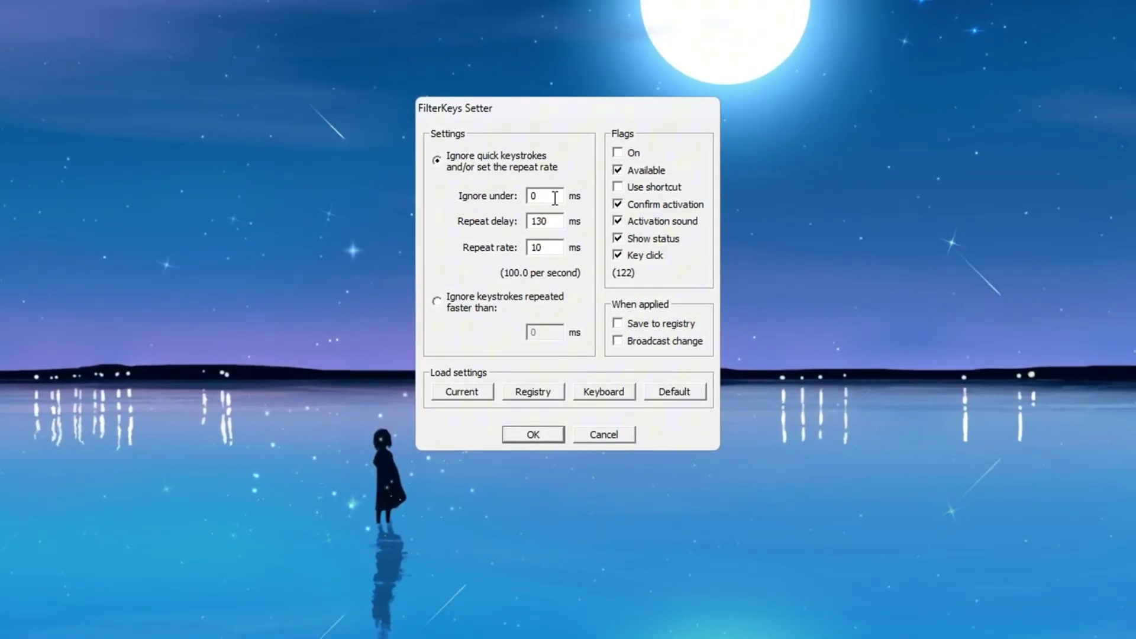
Set Ignore under to 0 ms with repeat delay 130 ms and rate 10 ms, saved to registry.
double_click(536, 199)
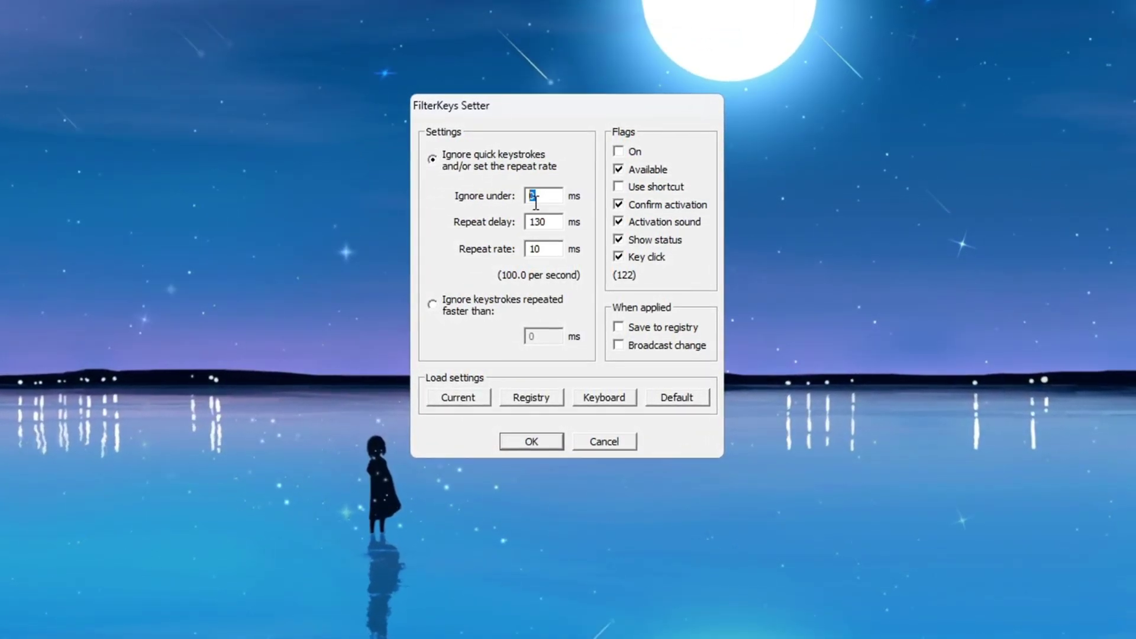
type("0")
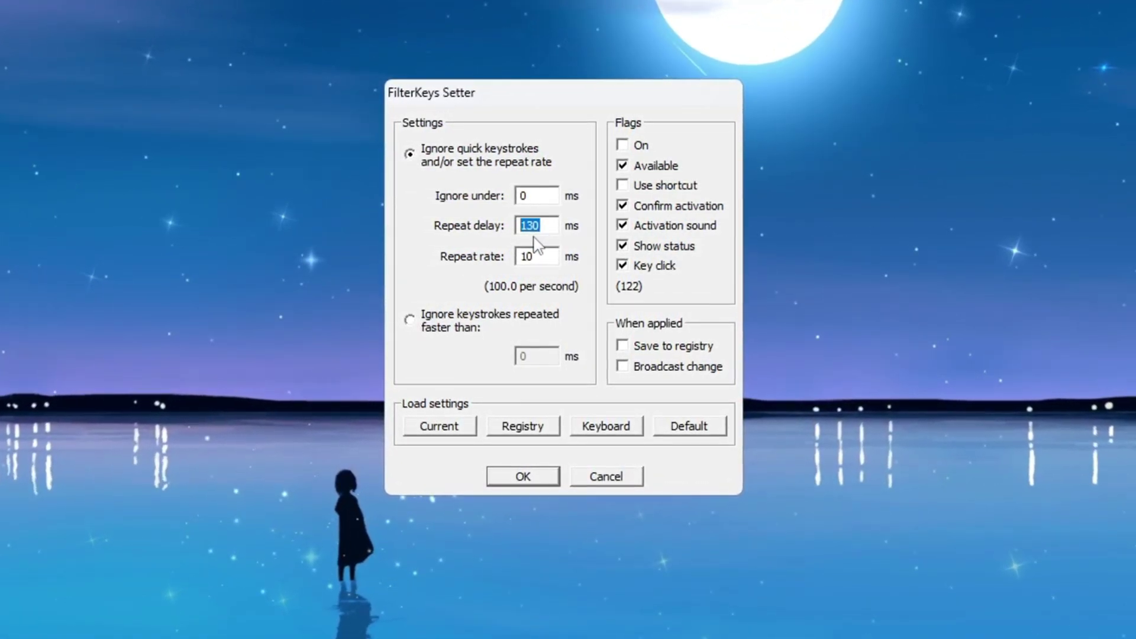
key("Tab")
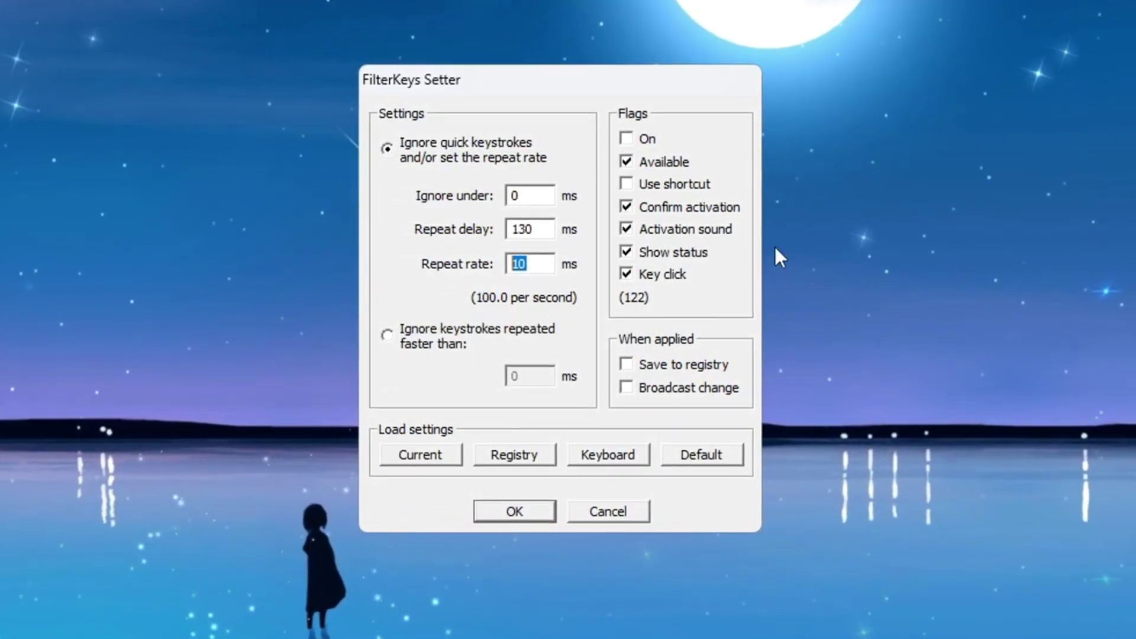
left_click(626, 366)
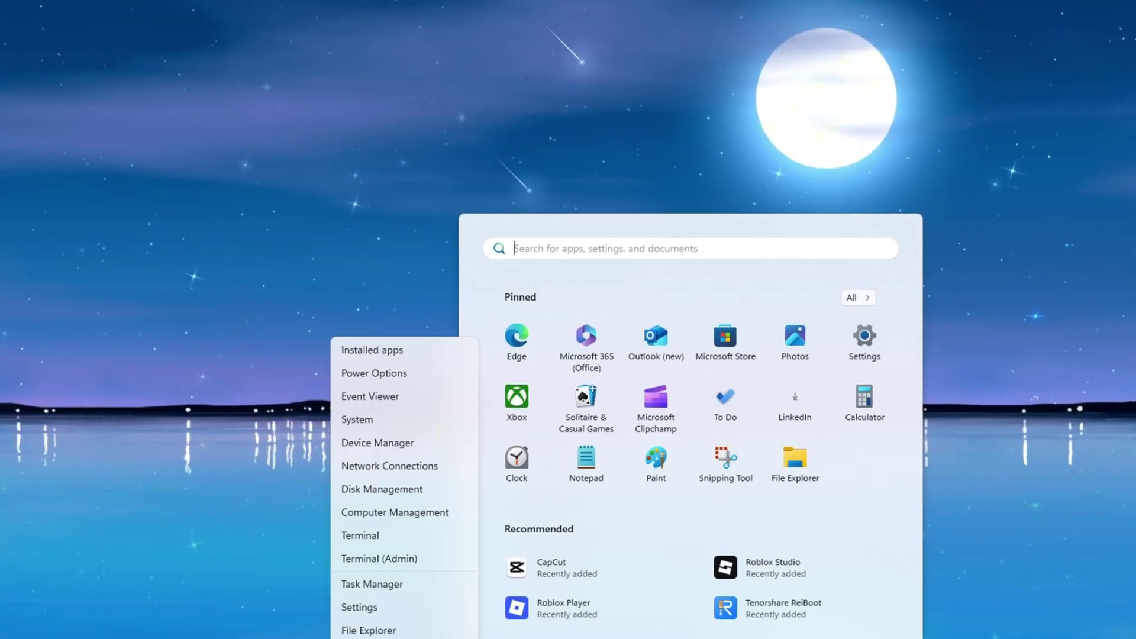
In Device Manager, select High precision event timer under System devices and bring up its context menu.
left_click(382, 448)
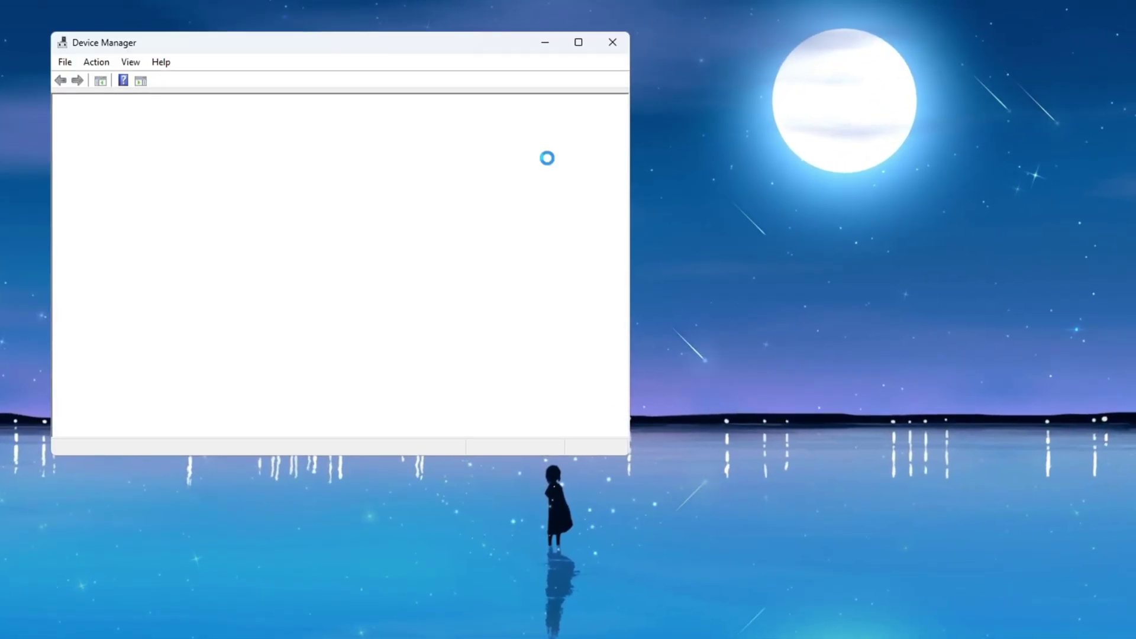
scroll(181, 233, "down", 4)
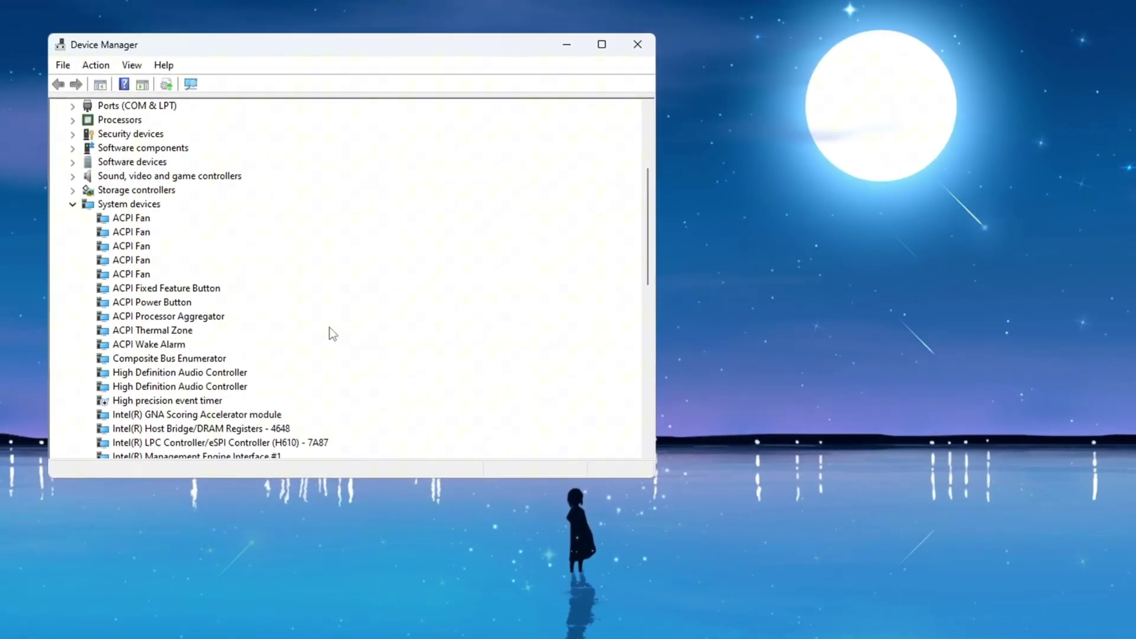
scroll(321, 325, "down", 3)
left_click(220, 275)
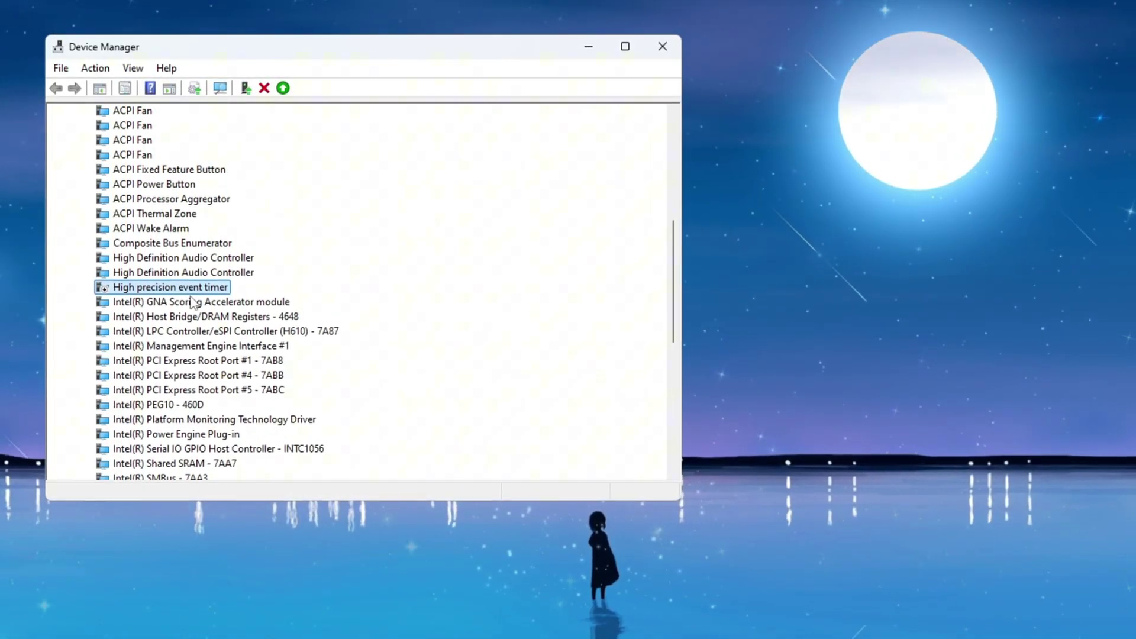
right_click(151, 285)
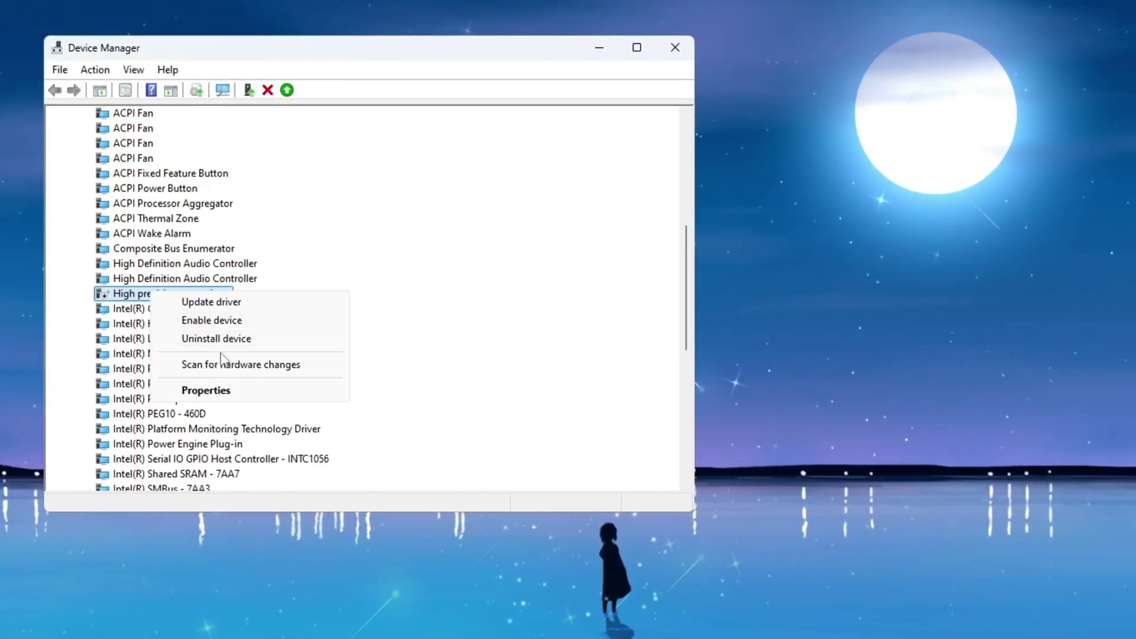